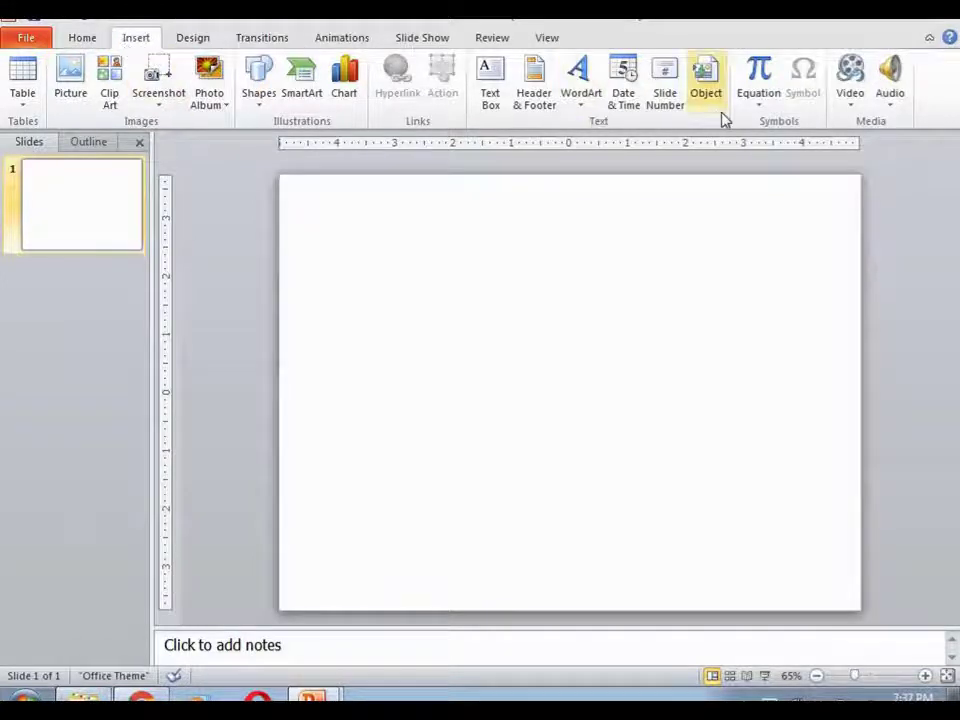
Insert the allvids117 video file from the pp2 folder onto slide 1.
click(848, 105)
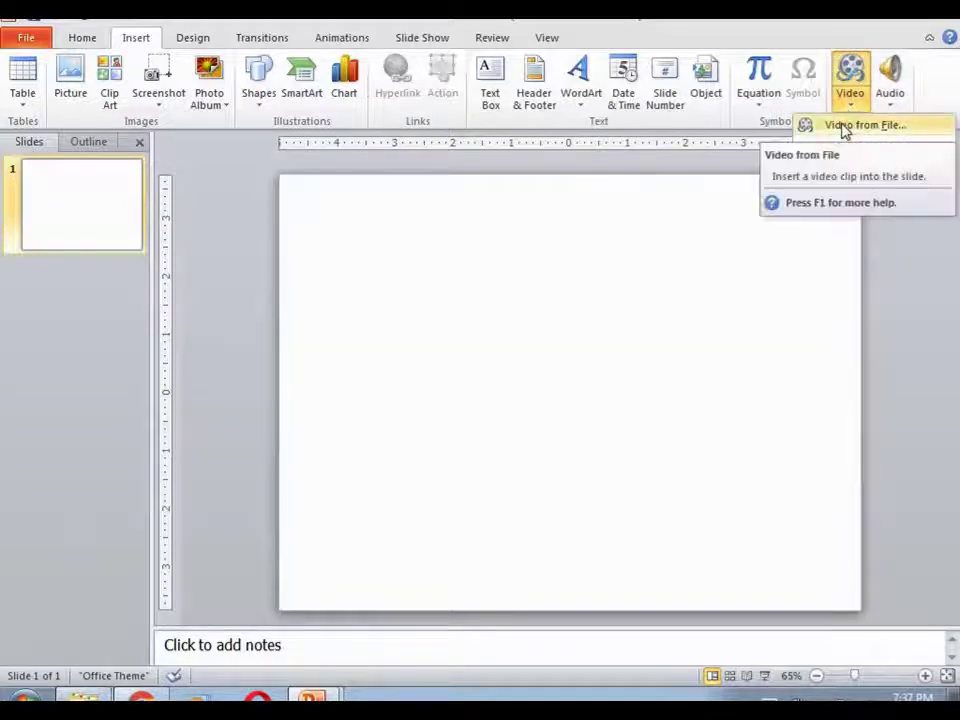
click(845, 128)
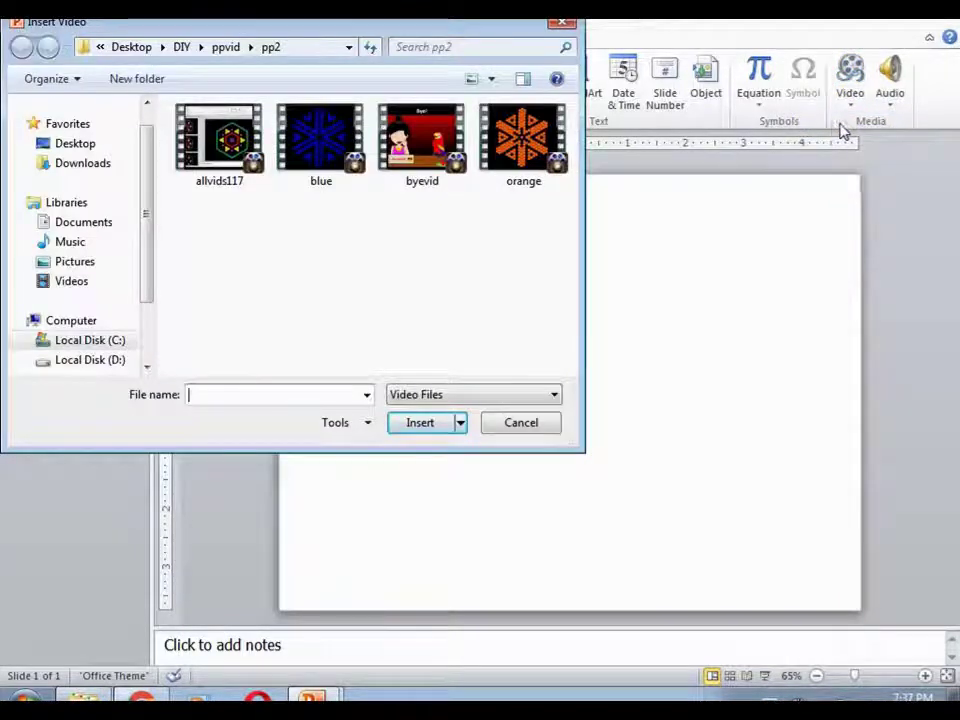
click(218, 145)
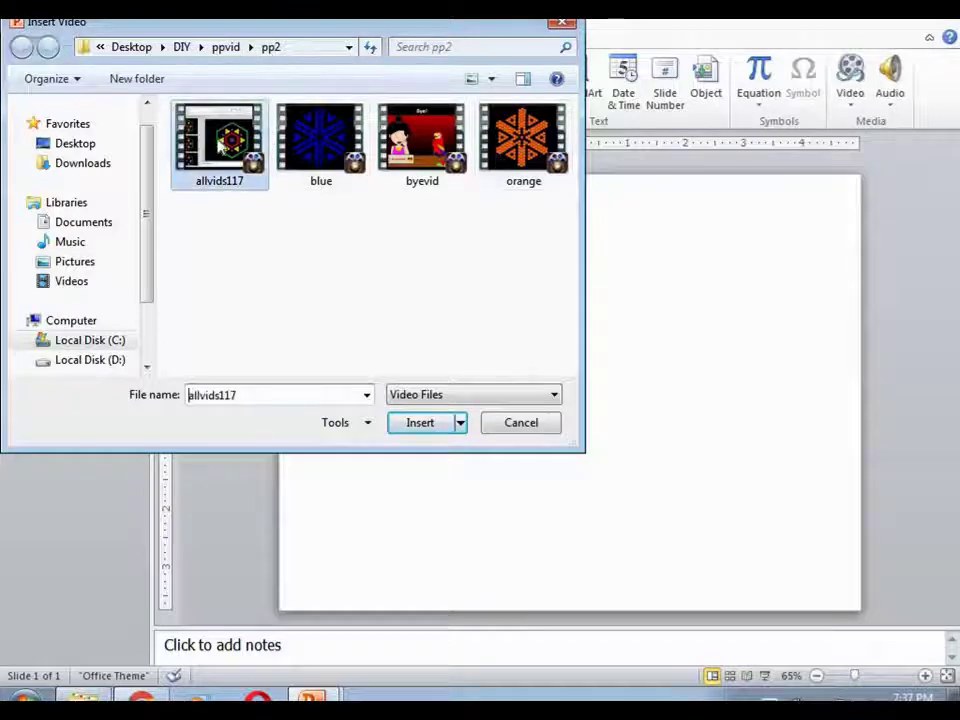
click(420, 423)
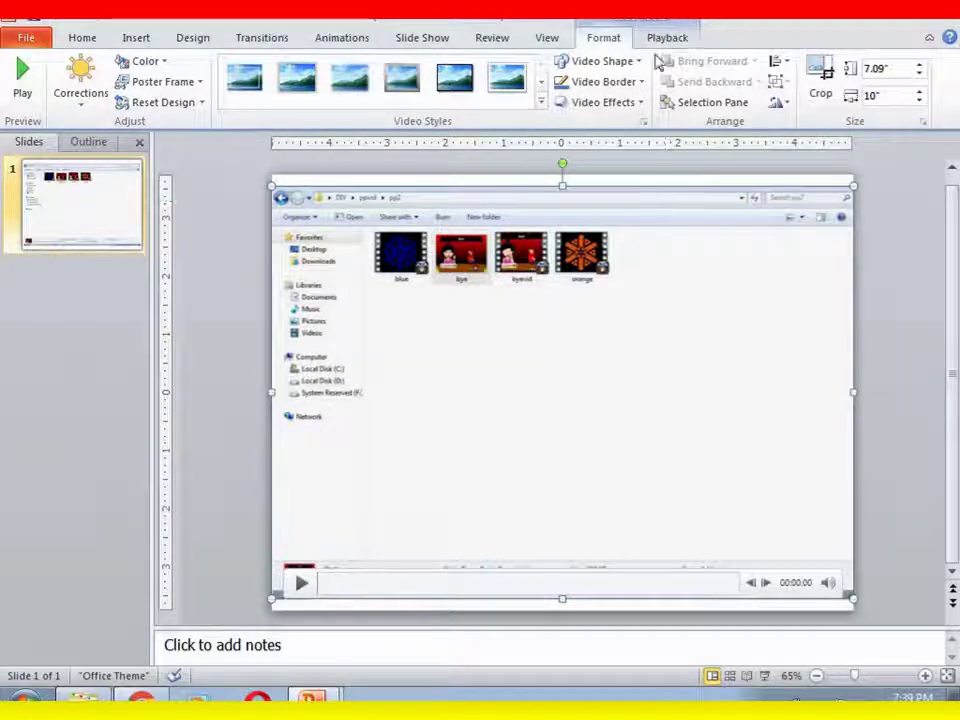
Set the video's playback to start Automatically, Loop until Stopped and Play Full Screen.
click(665, 45)
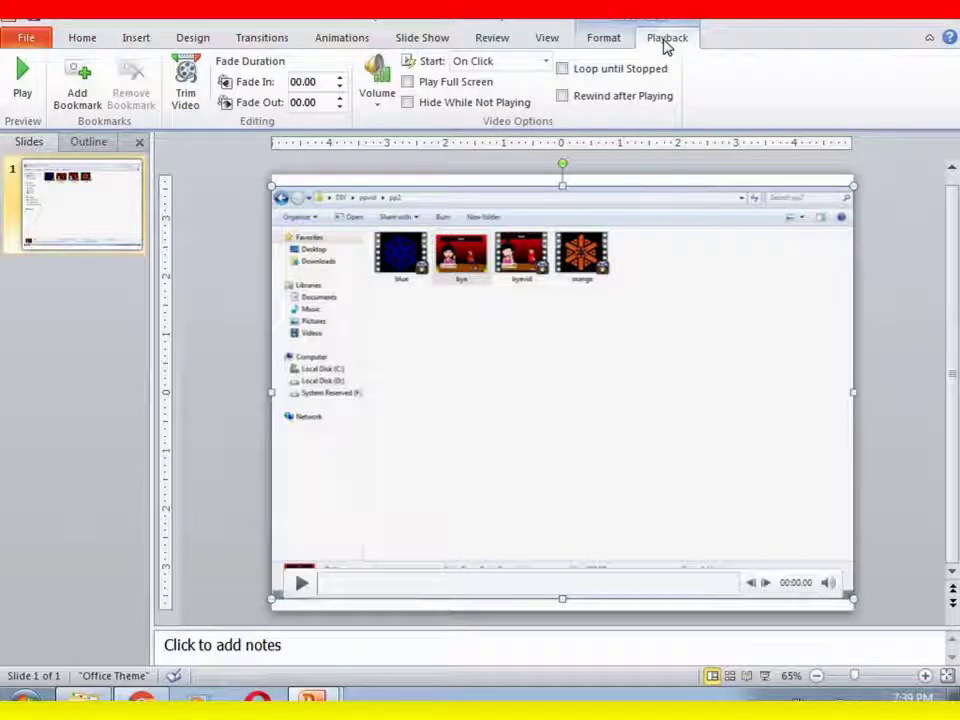
click(547, 62)
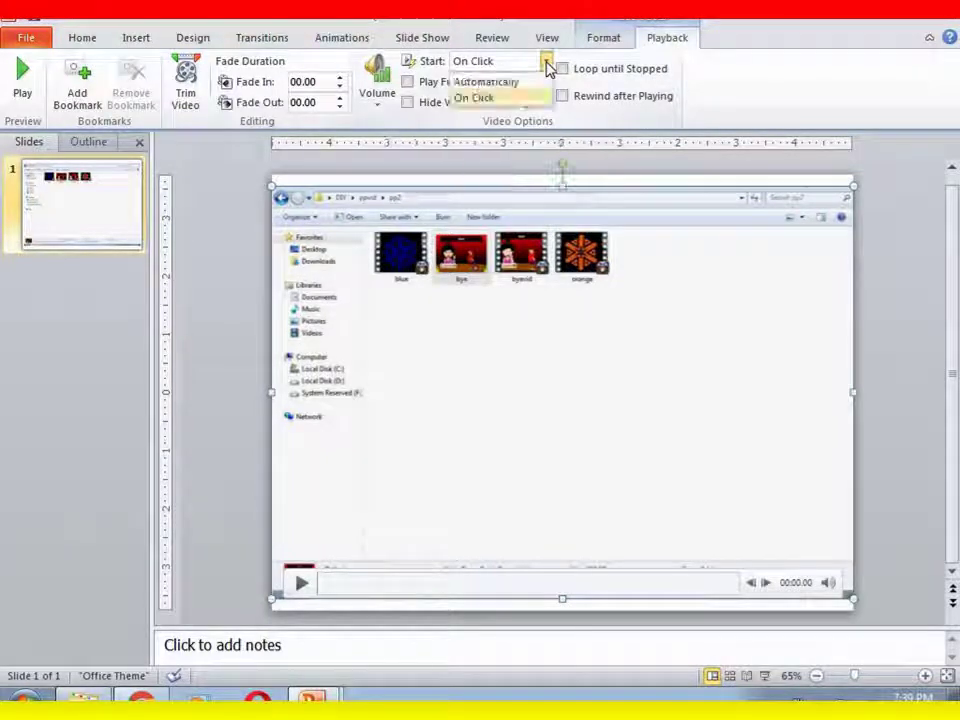
click(498, 84)
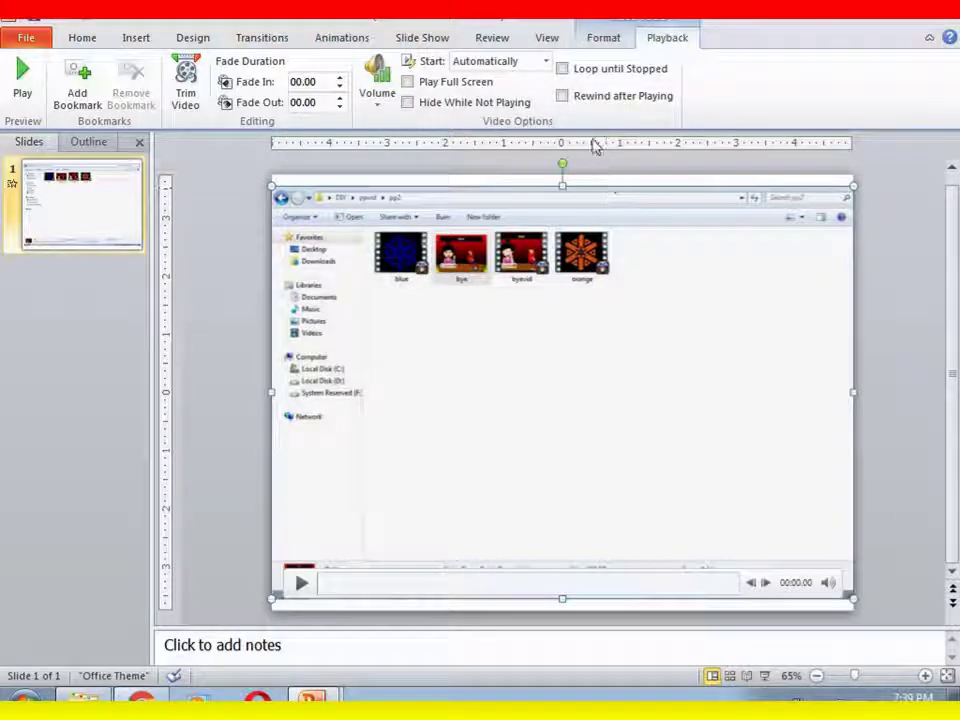
click(564, 71)
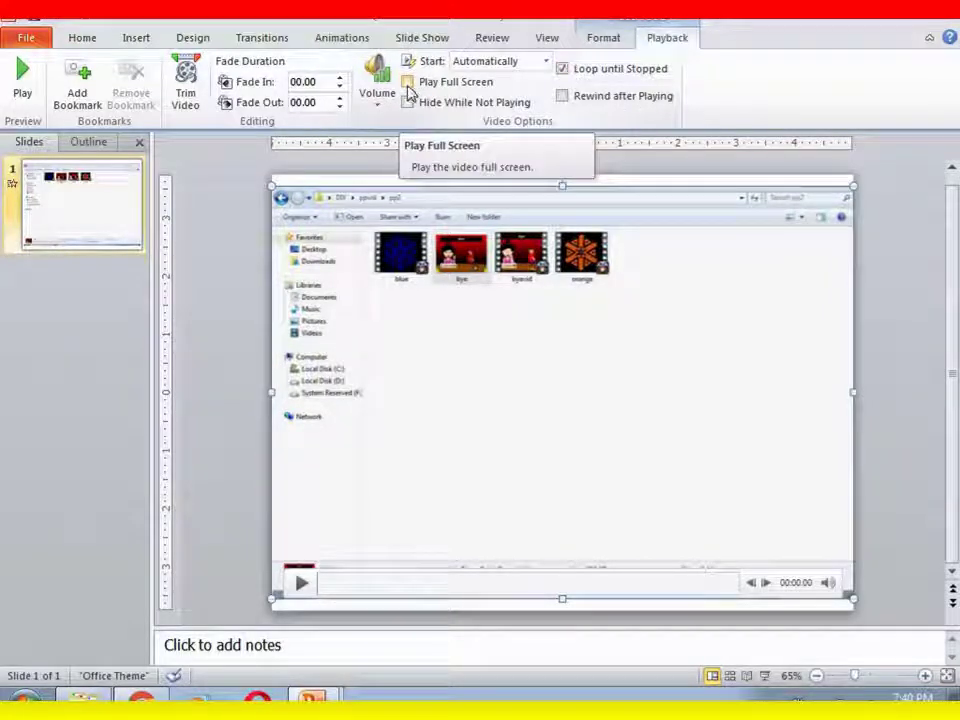
click(408, 87)
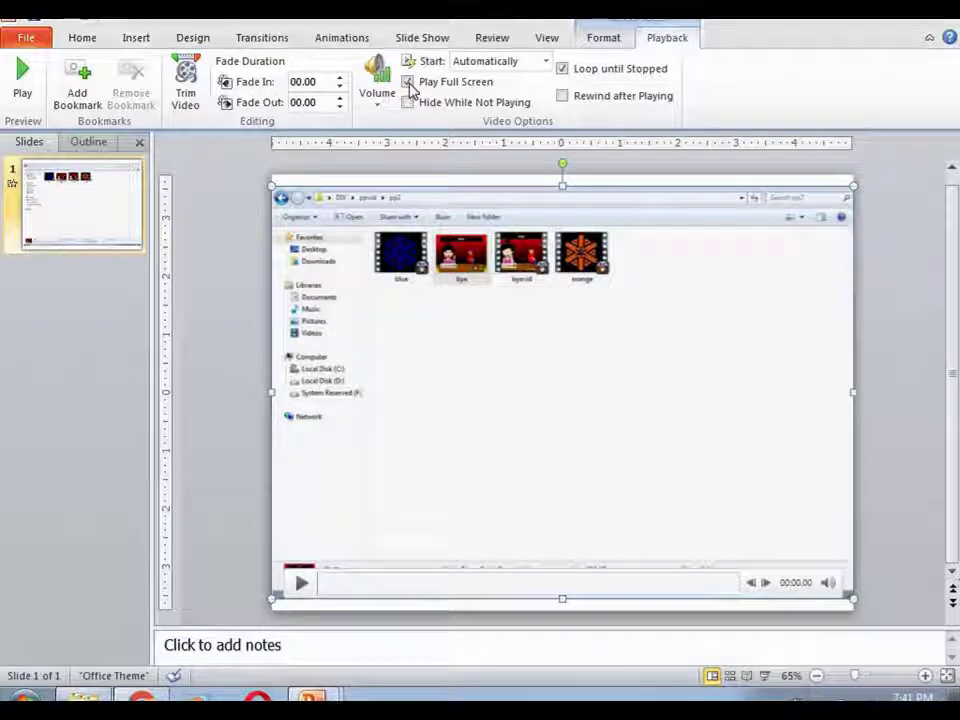
Turn off Play Full Screen, then shrink the video and move it to the lower middle of the slide.
click(408, 82)
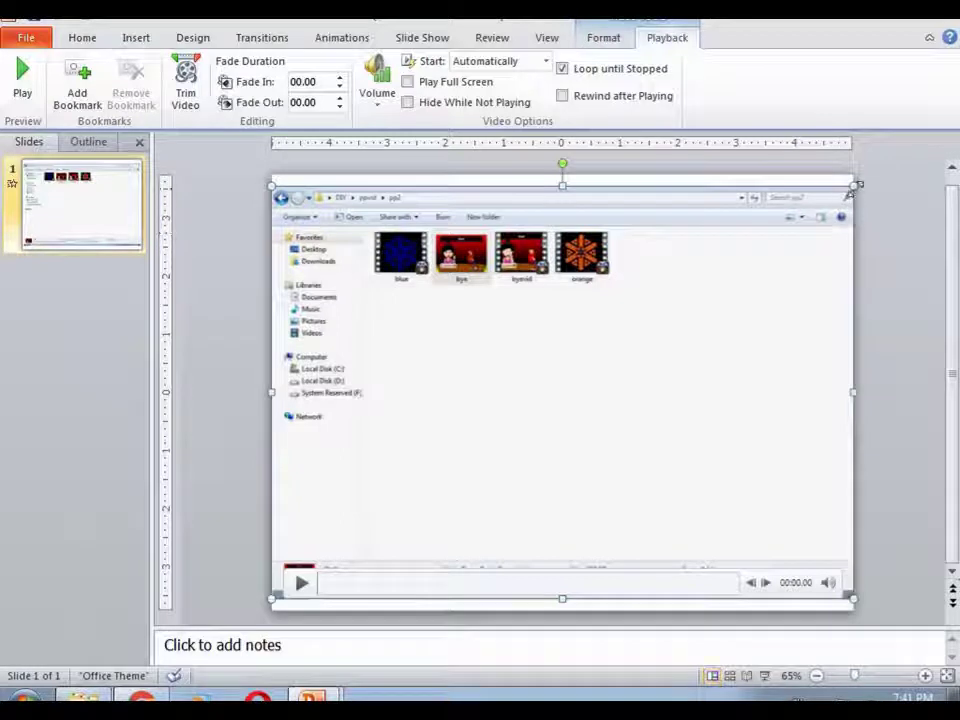
drag(855, 185, 652, 333)
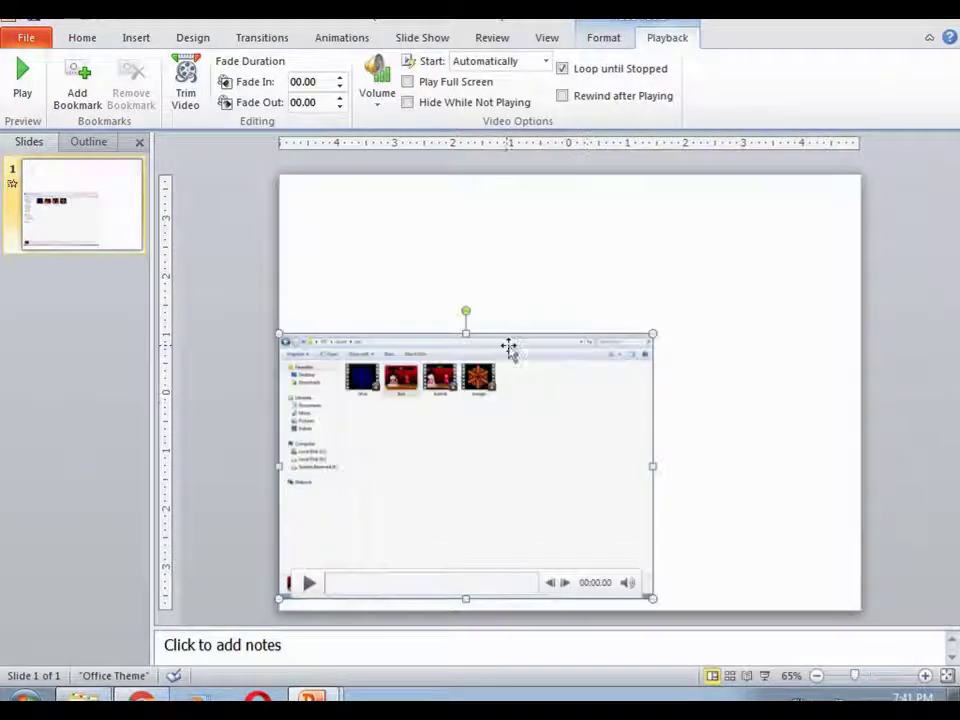
mouse_move(509, 346)
mouse_down()
mouse_move(600, 339)
mouse_move(600, 321)
mouse_up()
click(136, 38)
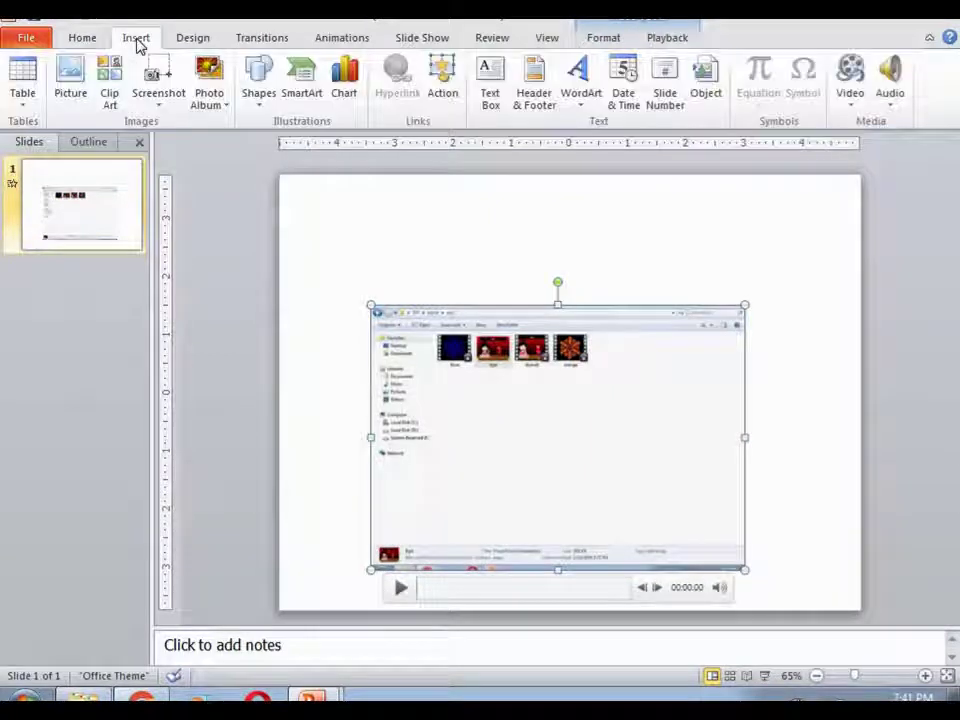
Draw a text box above the video and type COLOURS into it.
click(490, 92)
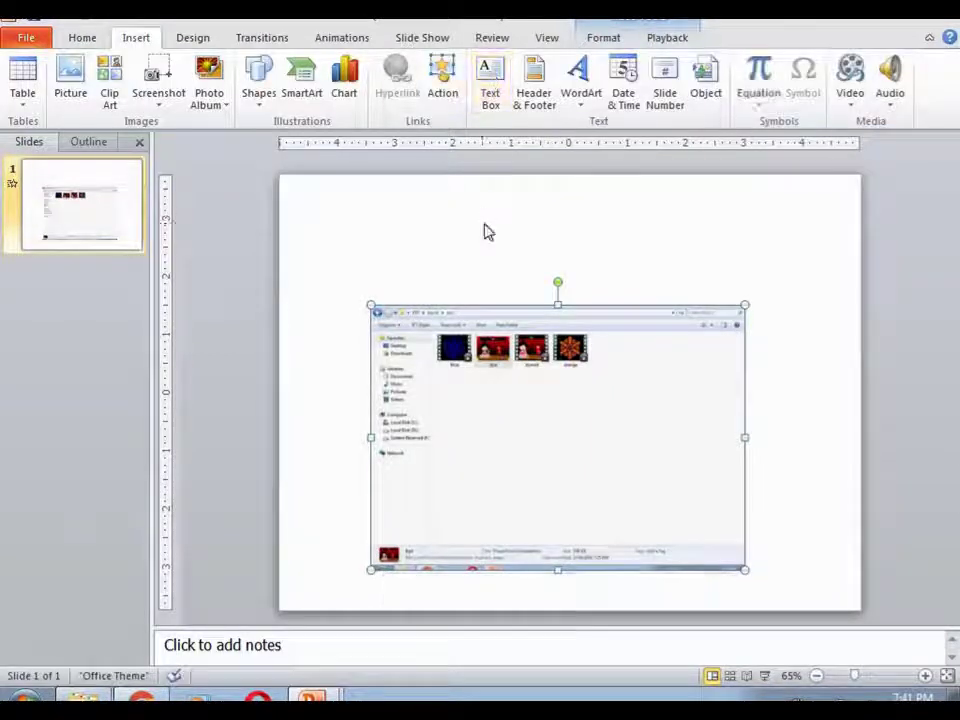
drag(484, 229, 638, 246)
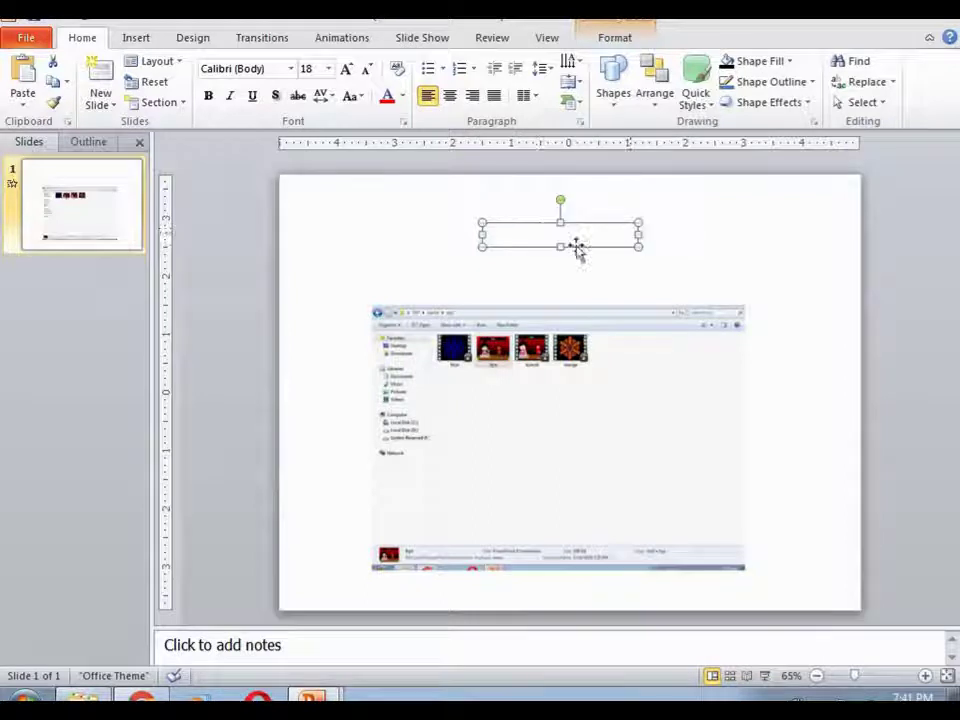
right_click(514, 238)
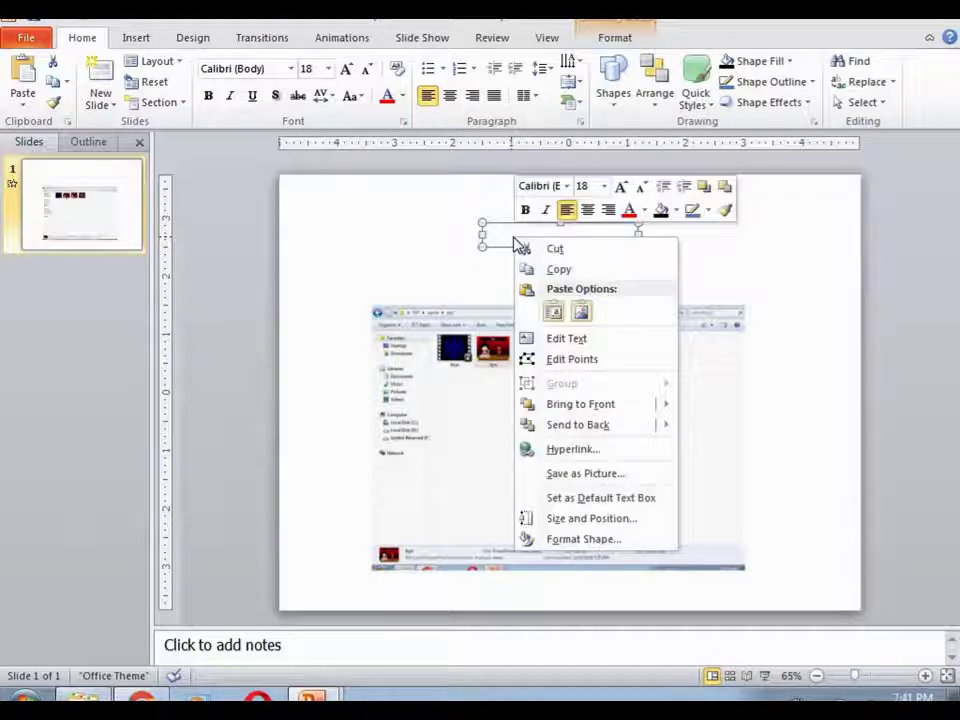
click(558, 340)
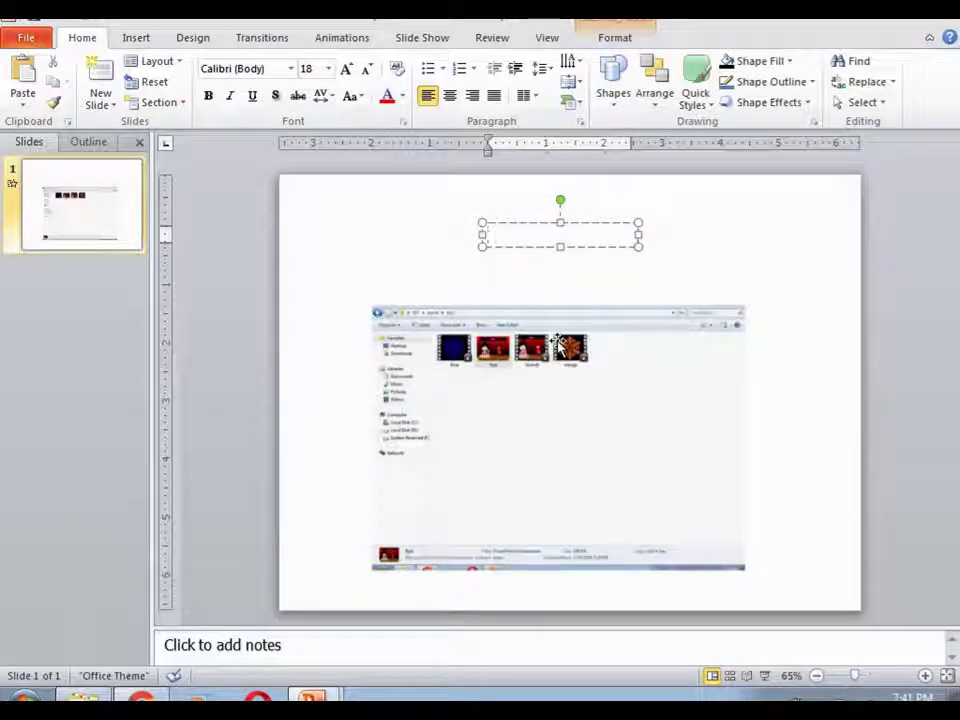
text(COLO)
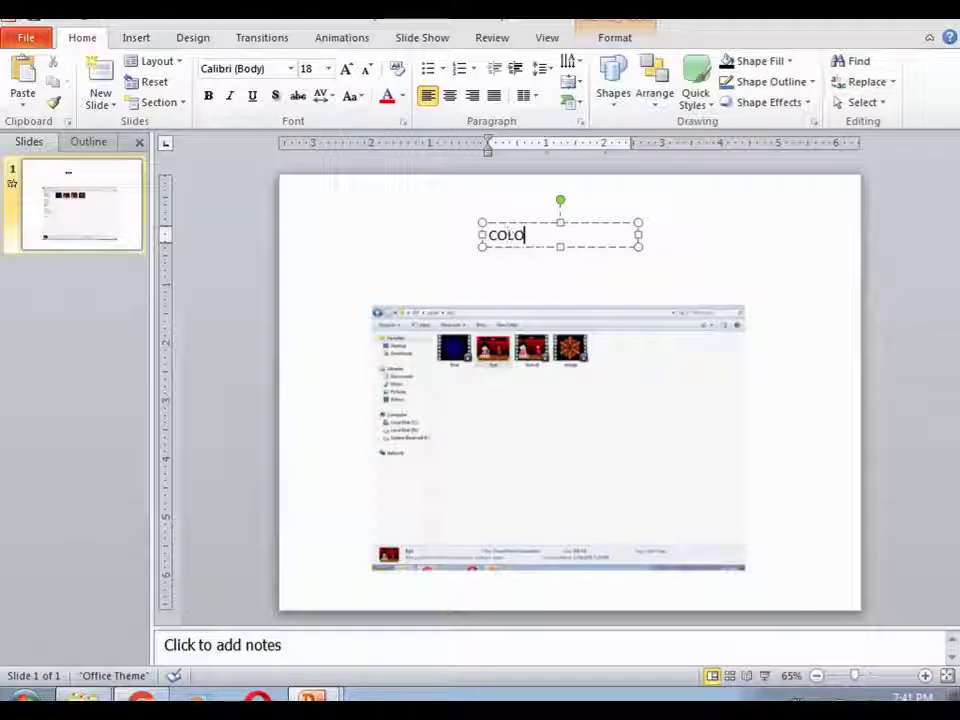
text(URS)
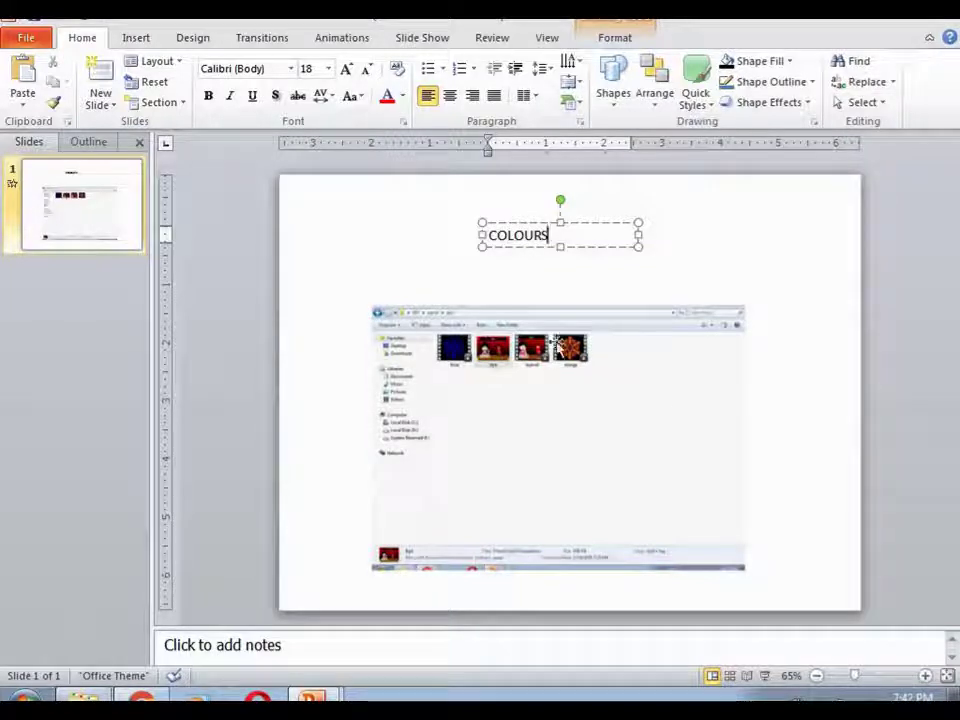
click(639, 326)
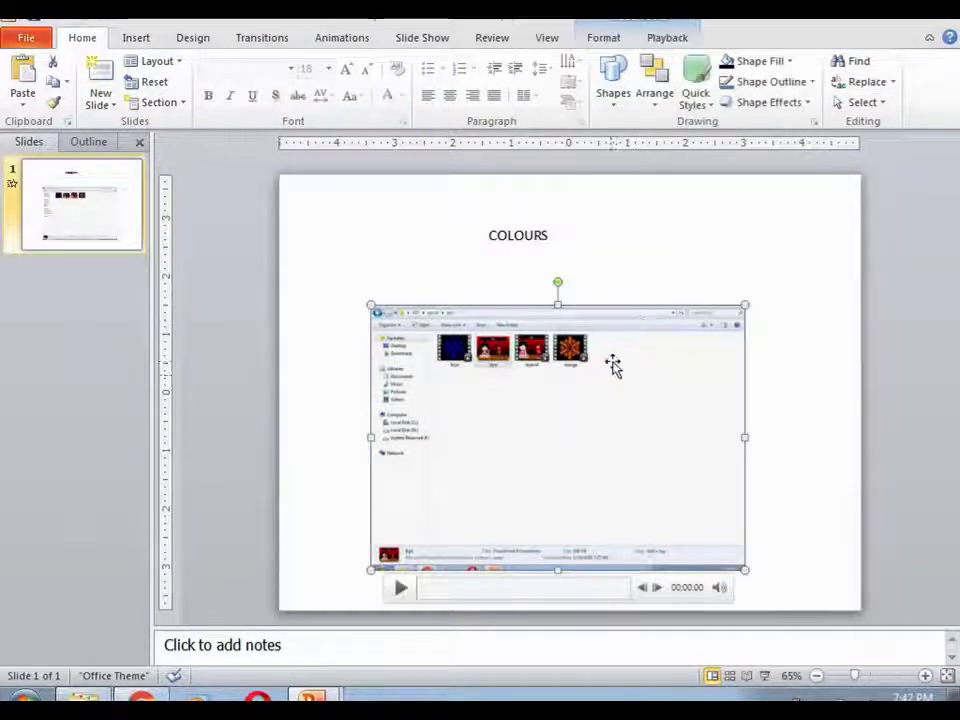
In the video's Size and Position settings, raise its height to 4.8".
right_click(612, 320)
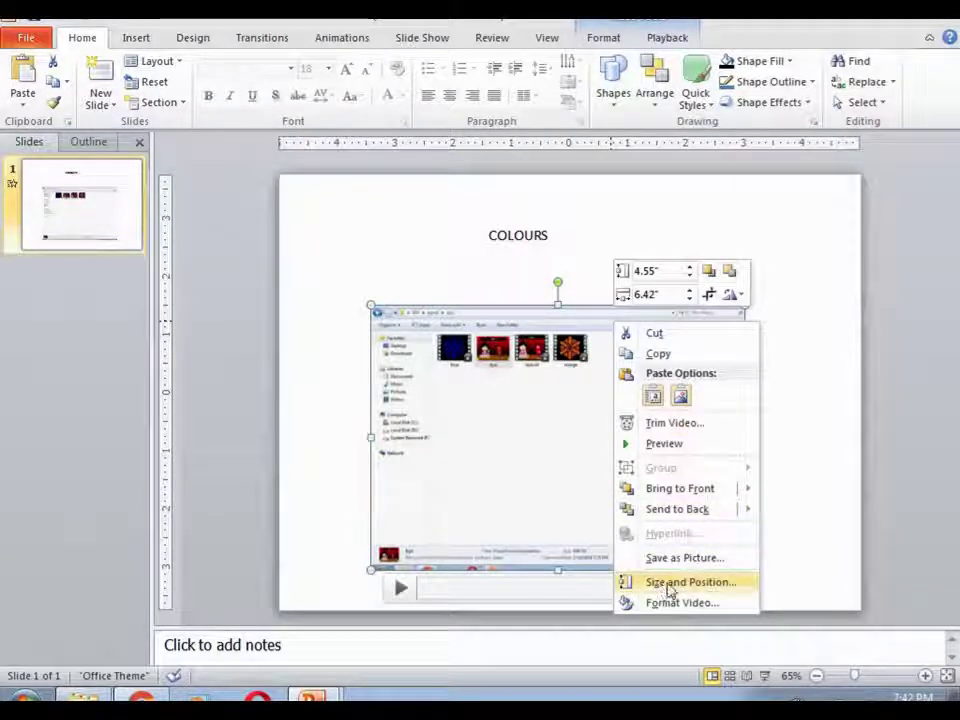
click(670, 583)
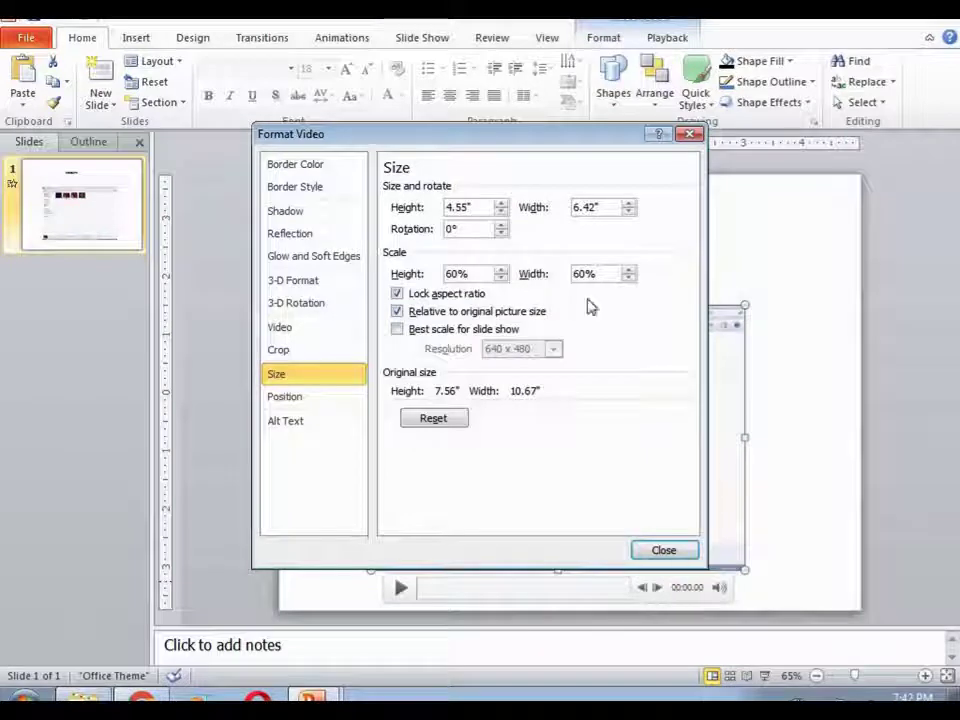
click(501, 203)
click(501, 203)
click(501, 203)
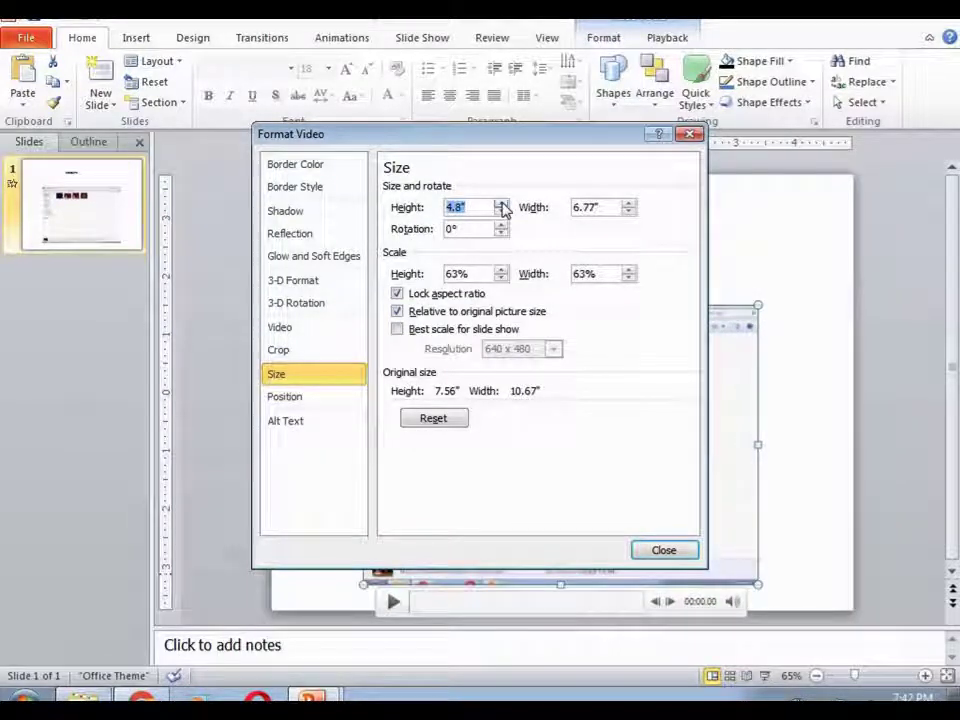
Position the video 1.6" horizontally and 1.9" vertically, then close the dialog.
click(292, 401)
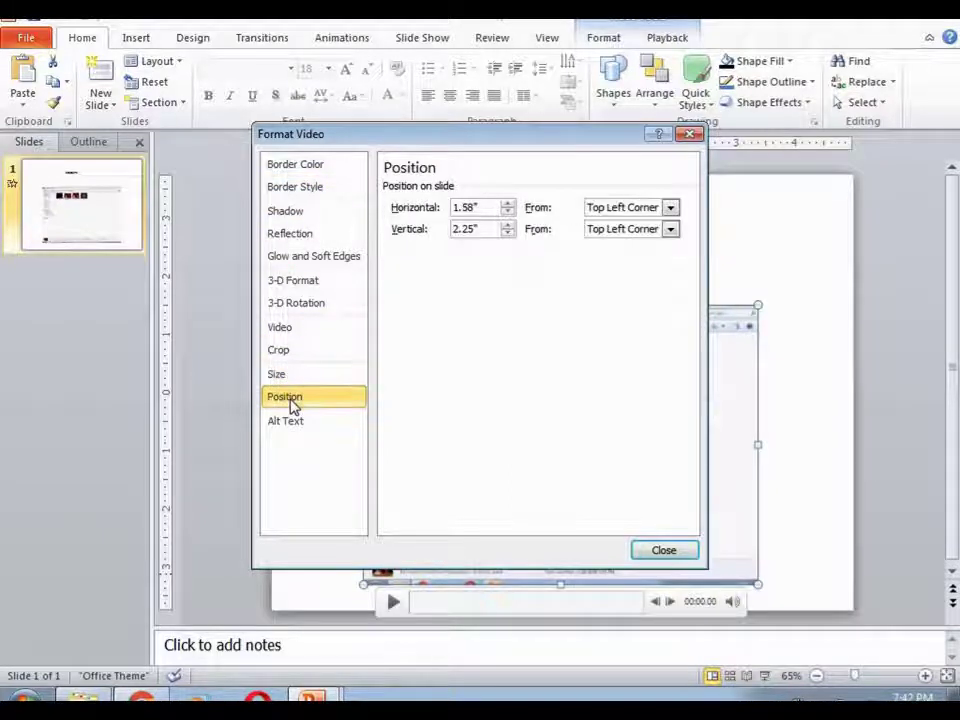
click(507, 212)
click(507, 212)
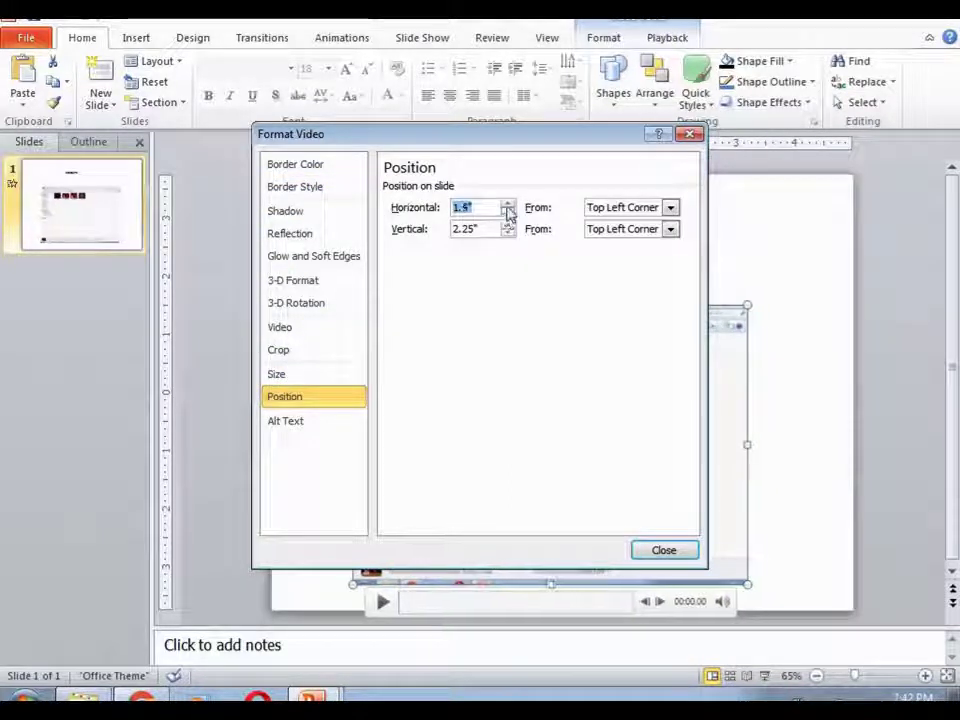
click(508, 211)
click(507, 204)
click(507, 232)
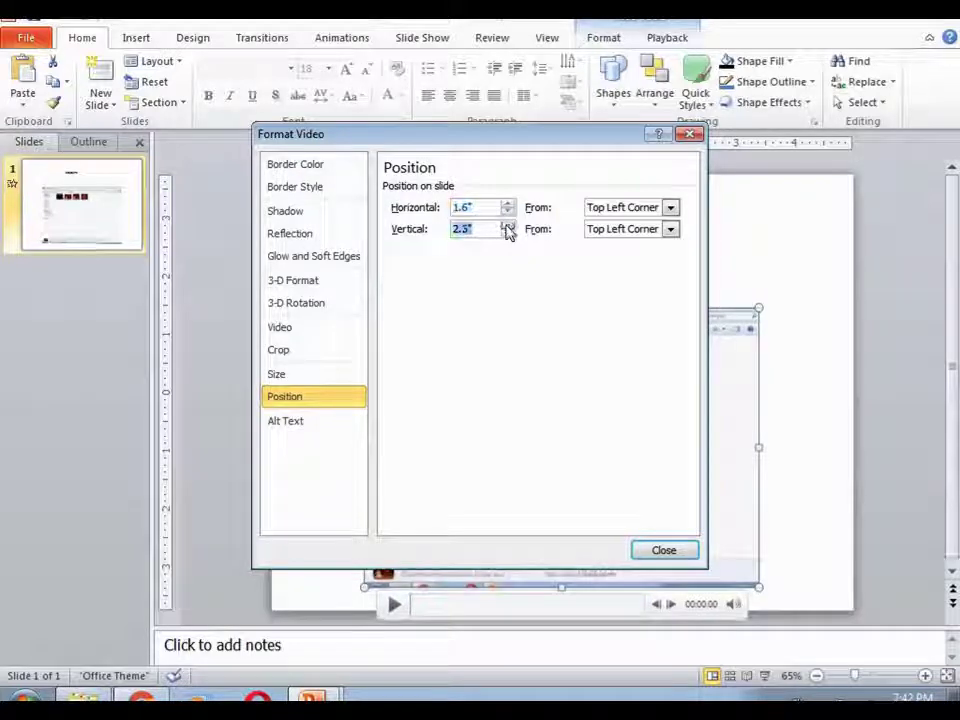
click(507, 235)
click(507, 235)
click(507, 235)
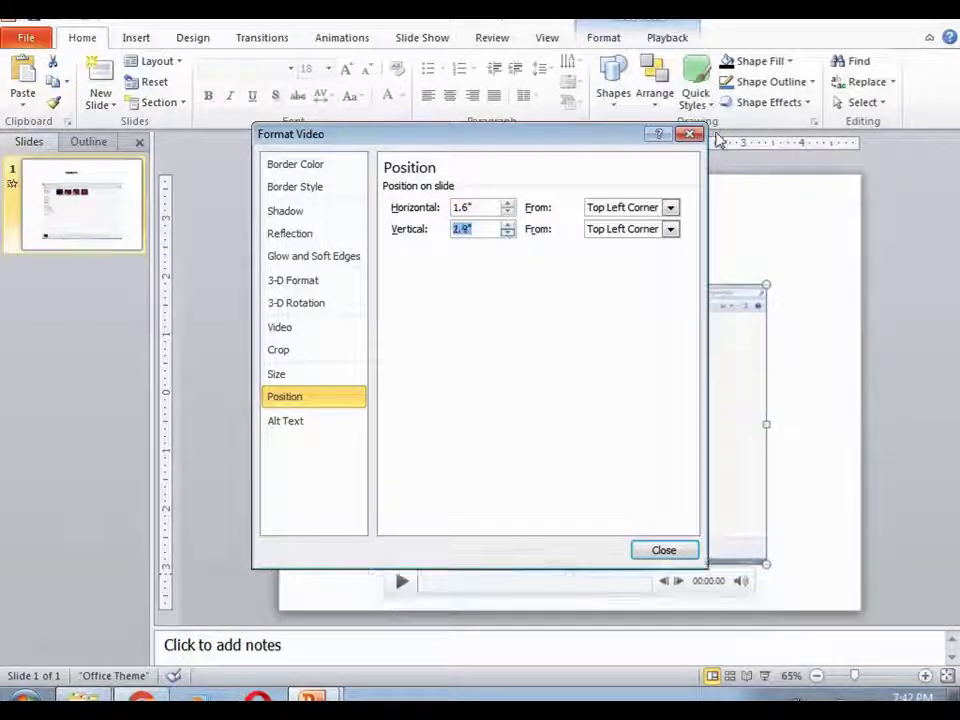
click(690, 134)
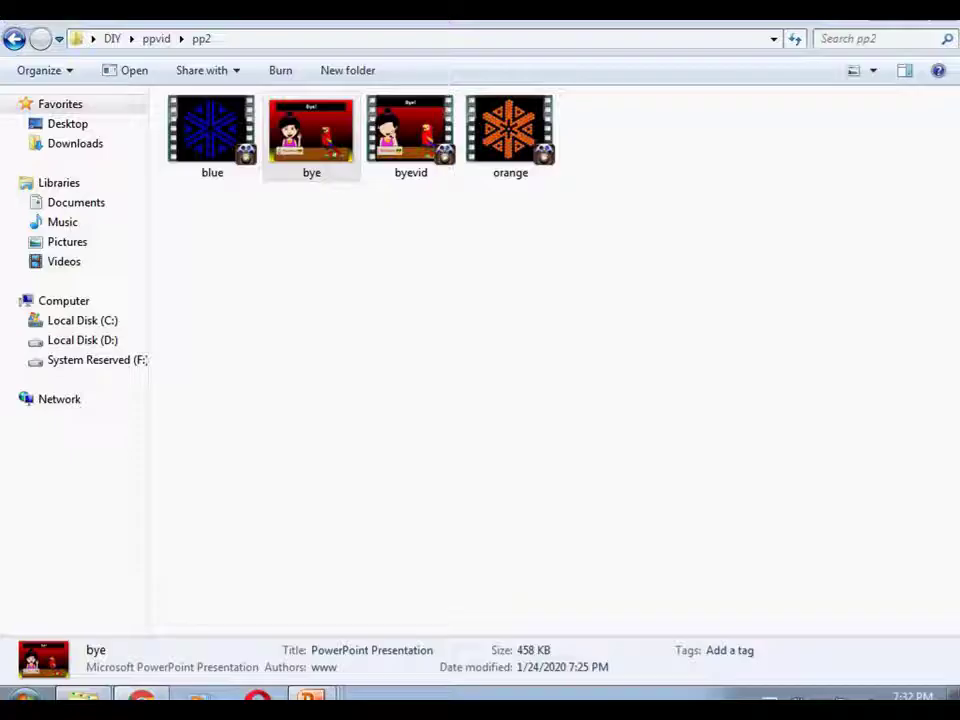
Switch to the all colours presentation, advance to slide 8, and select its full-slide black cover shape.
mouse_move(310, 697)
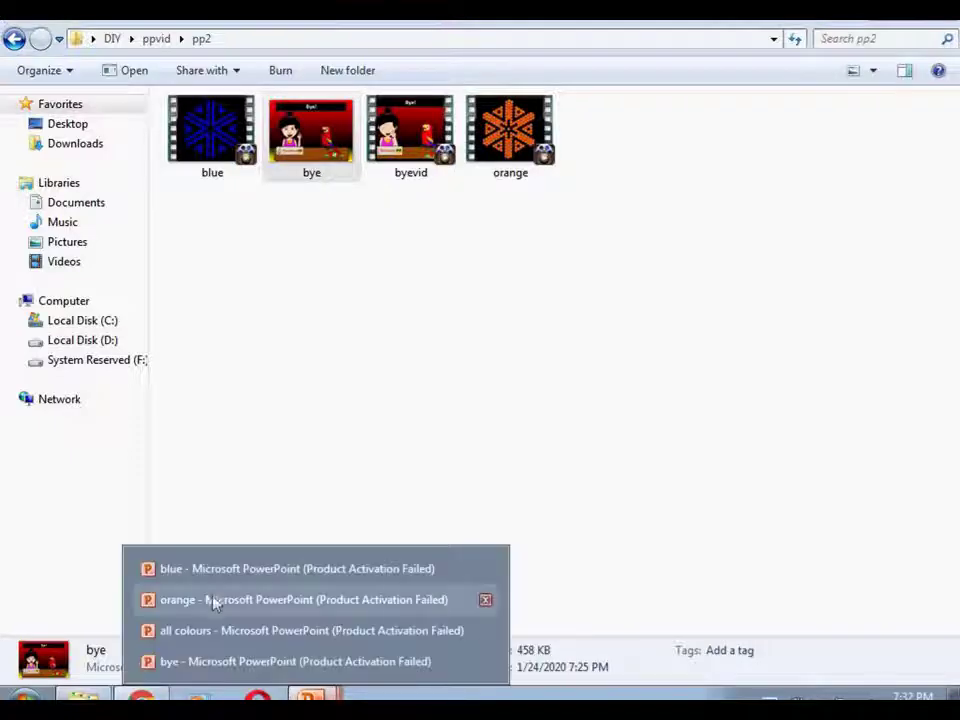
click(200, 630)
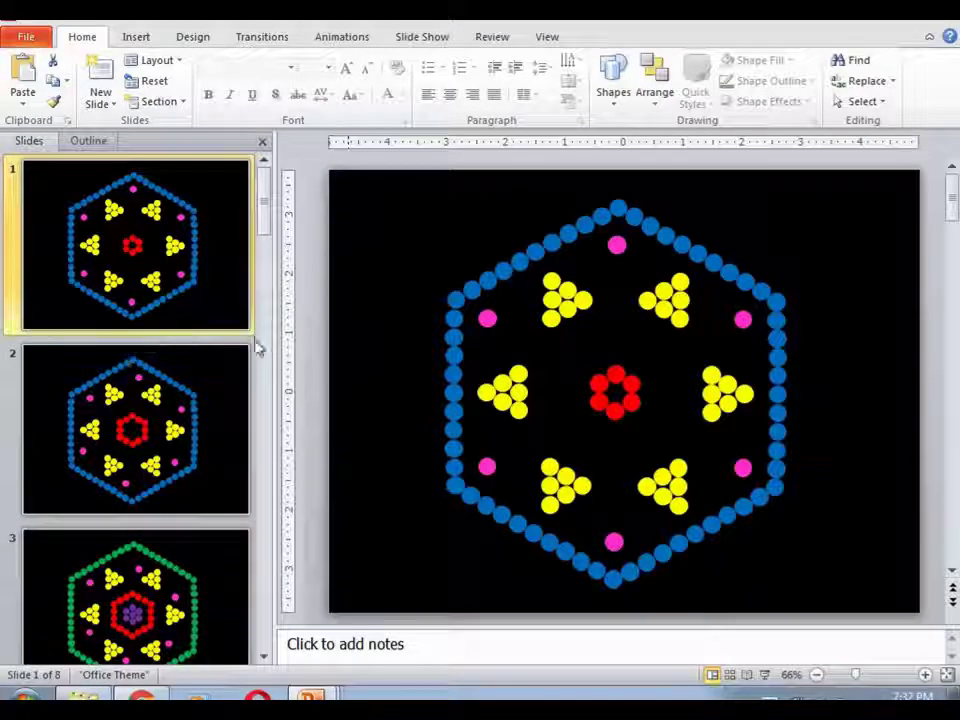
click(952, 571)
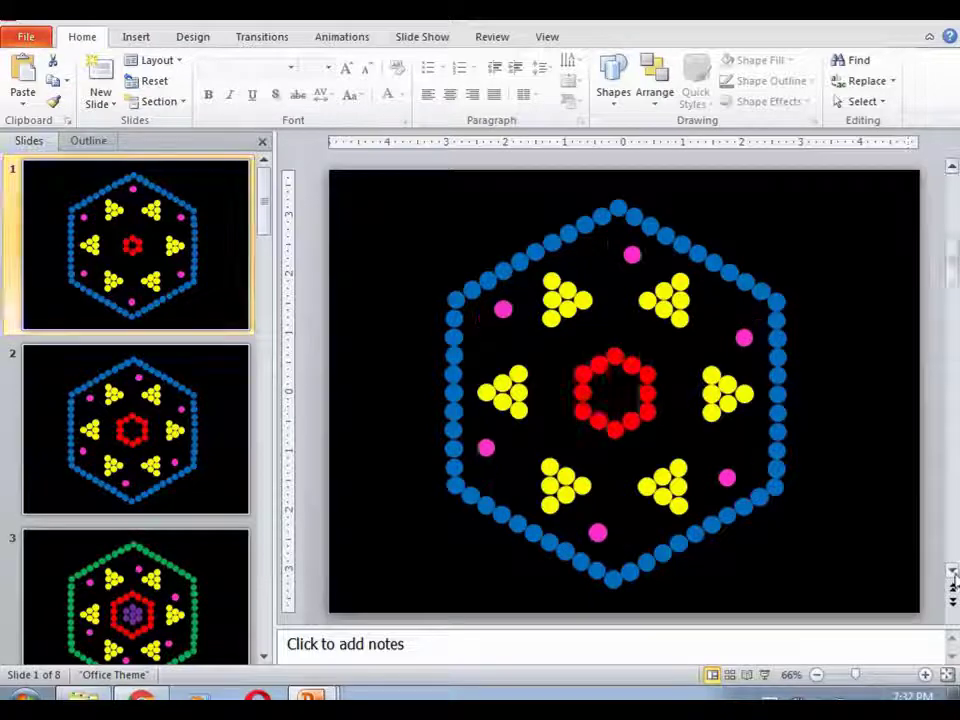
click(952, 571)
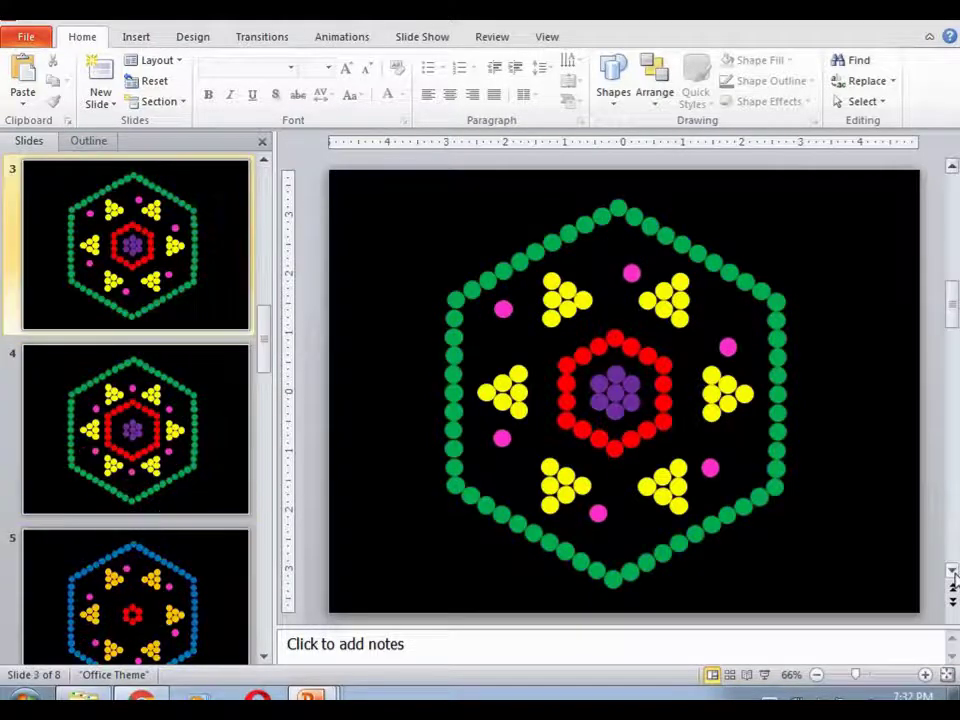
click(952, 571)
click(952, 571)
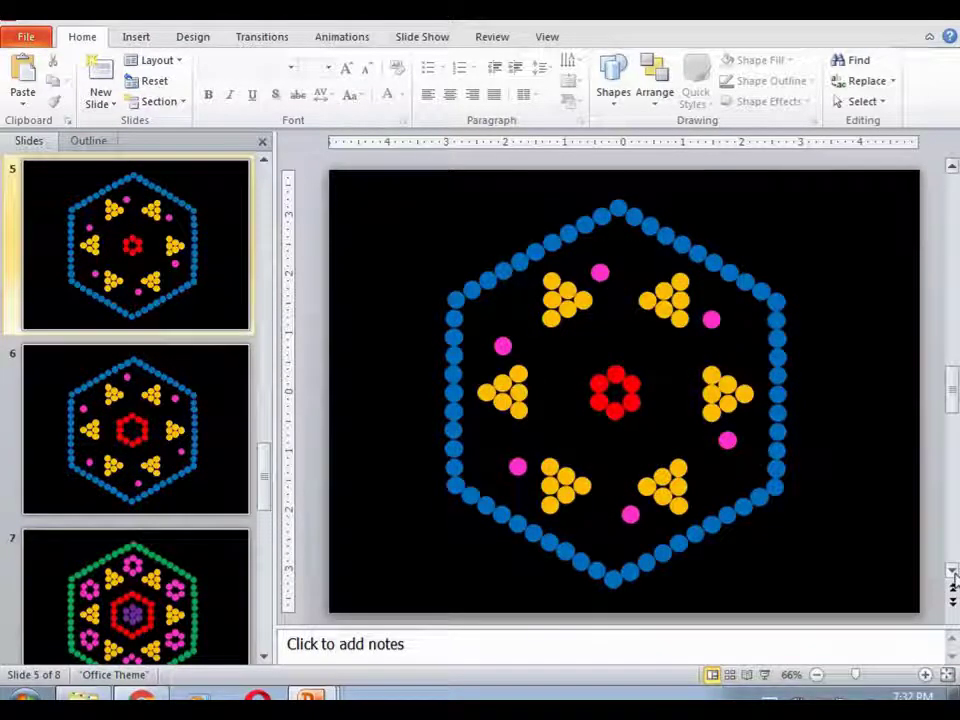
click(952, 571)
click(952, 571)
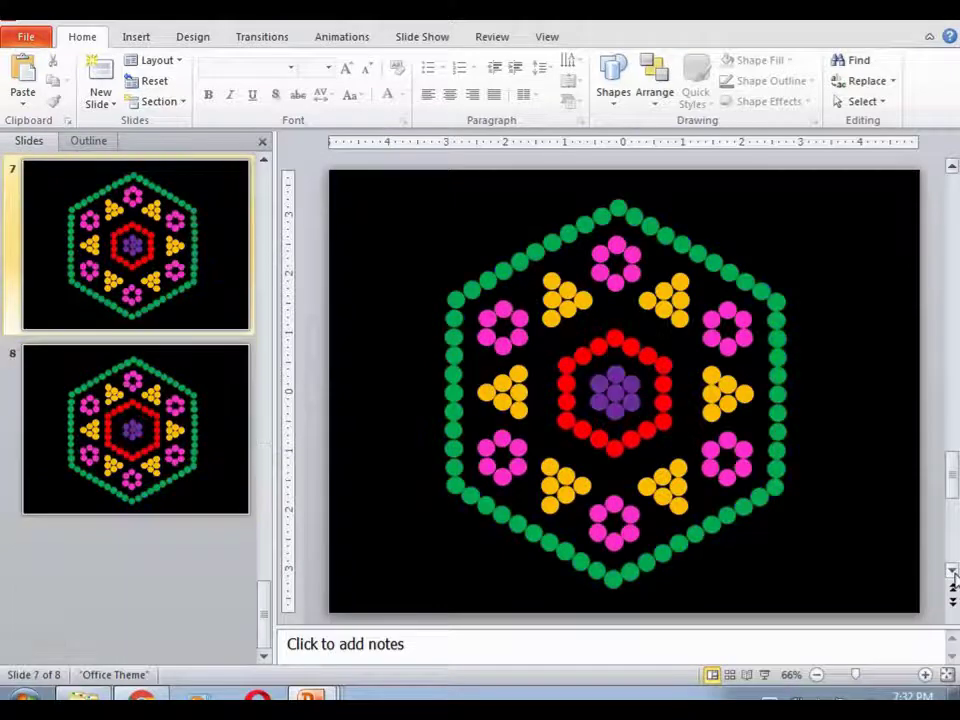
click(952, 571)
click(414, 311)
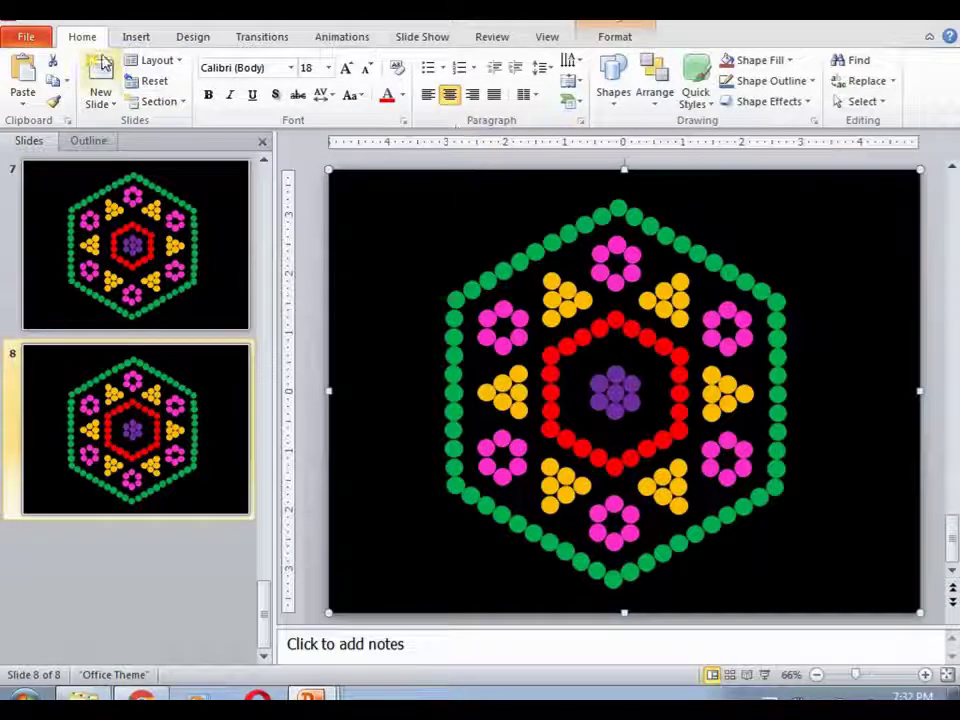
Set the cover shape's fill to No Fill to reveal the dots, then back to Black.
click(786, 62)
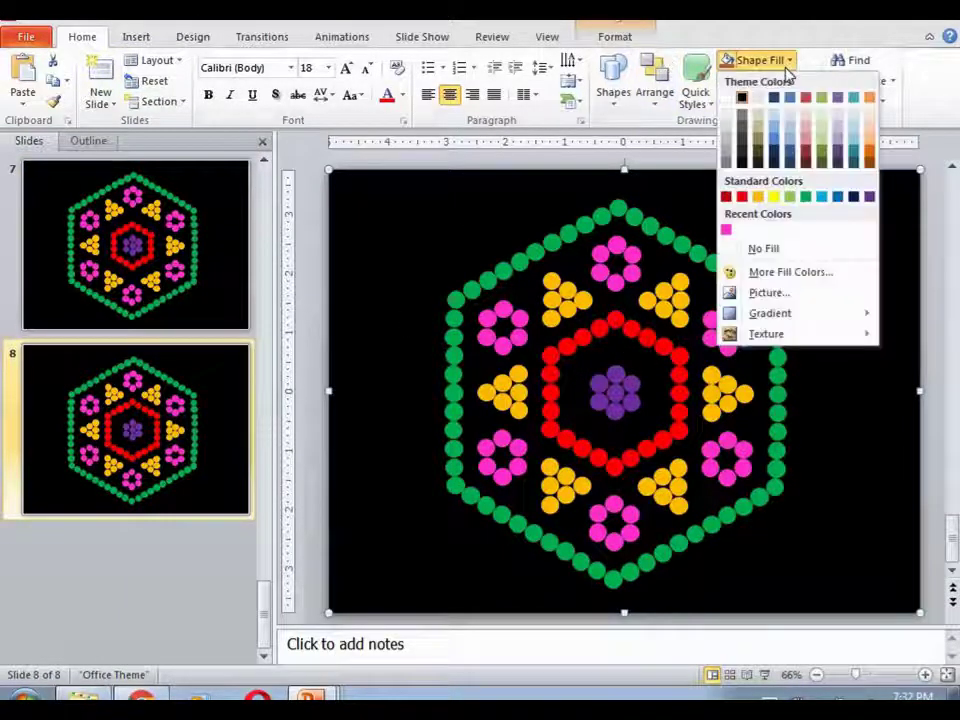
click(765, 248)
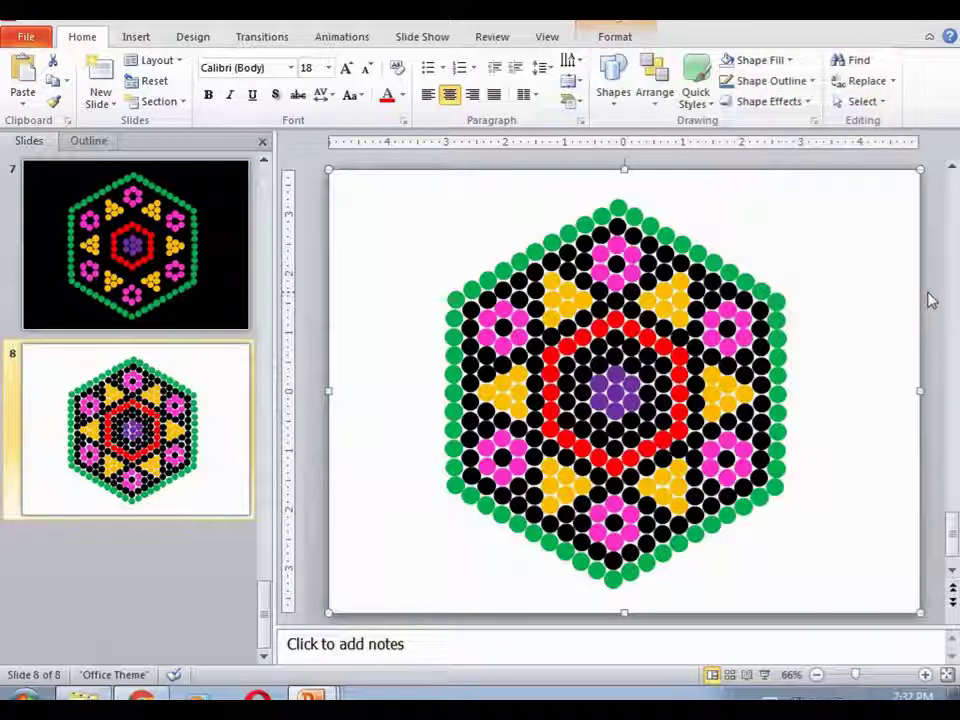
click(787, 62)
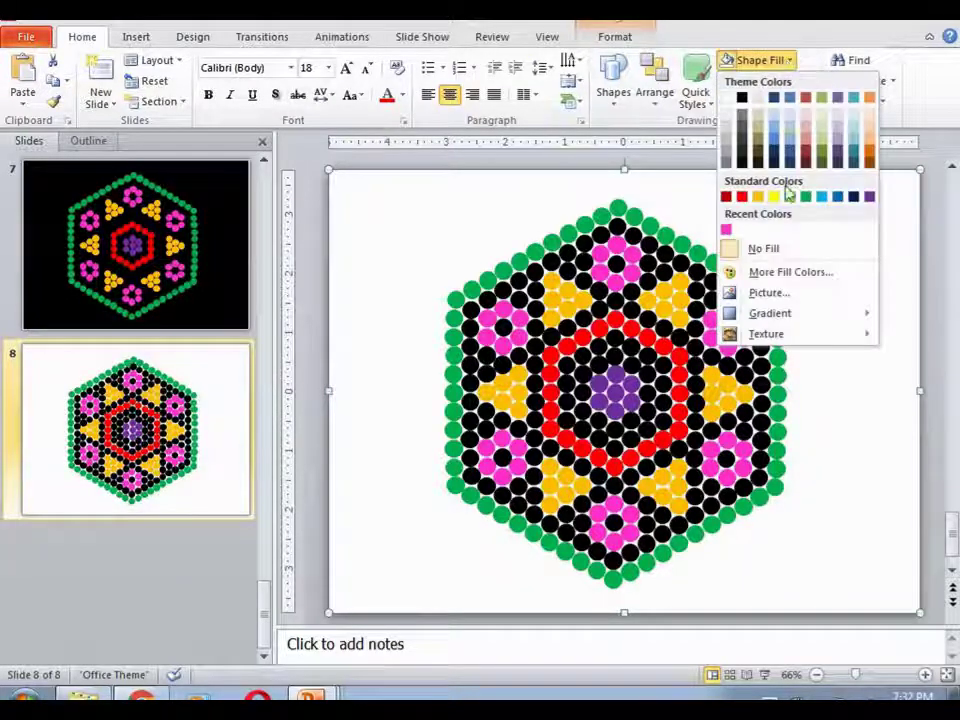
click(741, 97)
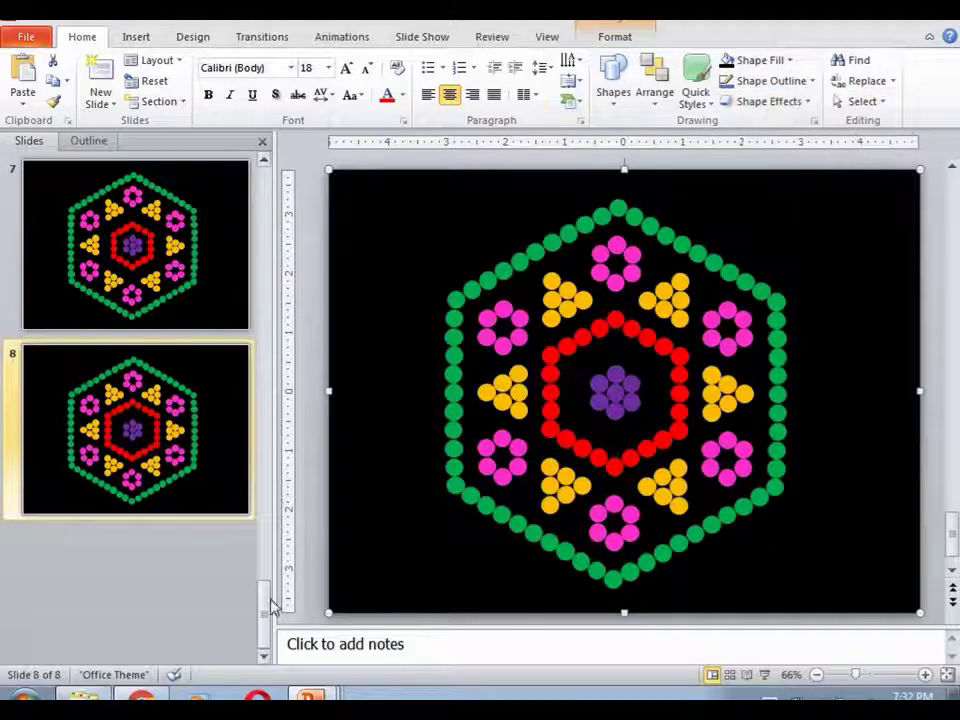
Return to slide 1 and start the slide show.
drag(272, 605, 263, 150)
click(139, 204)
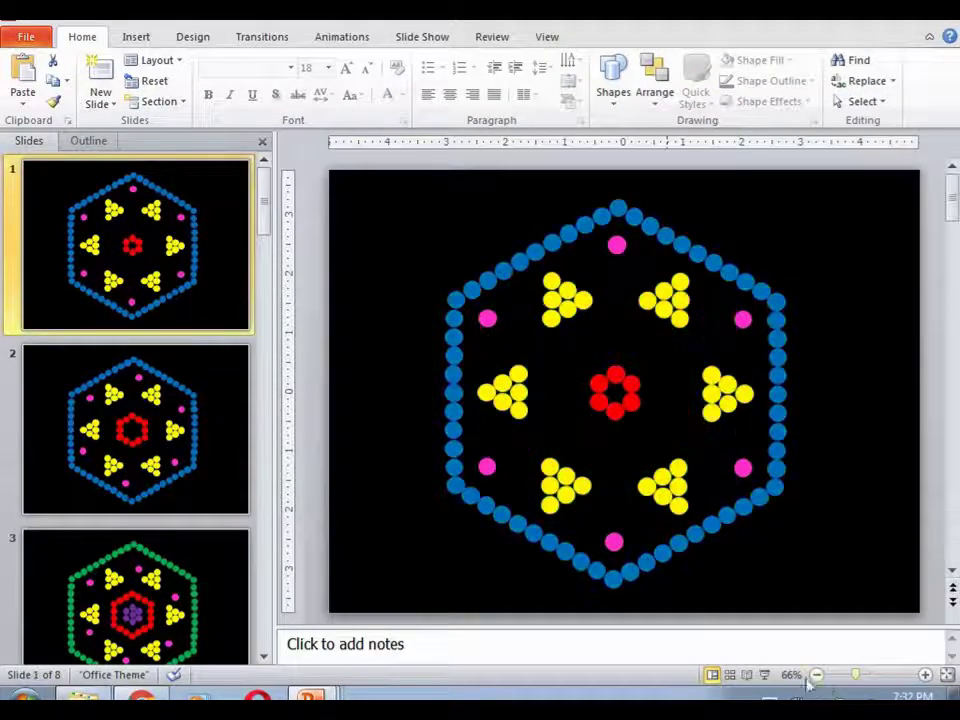
click(764, 675)
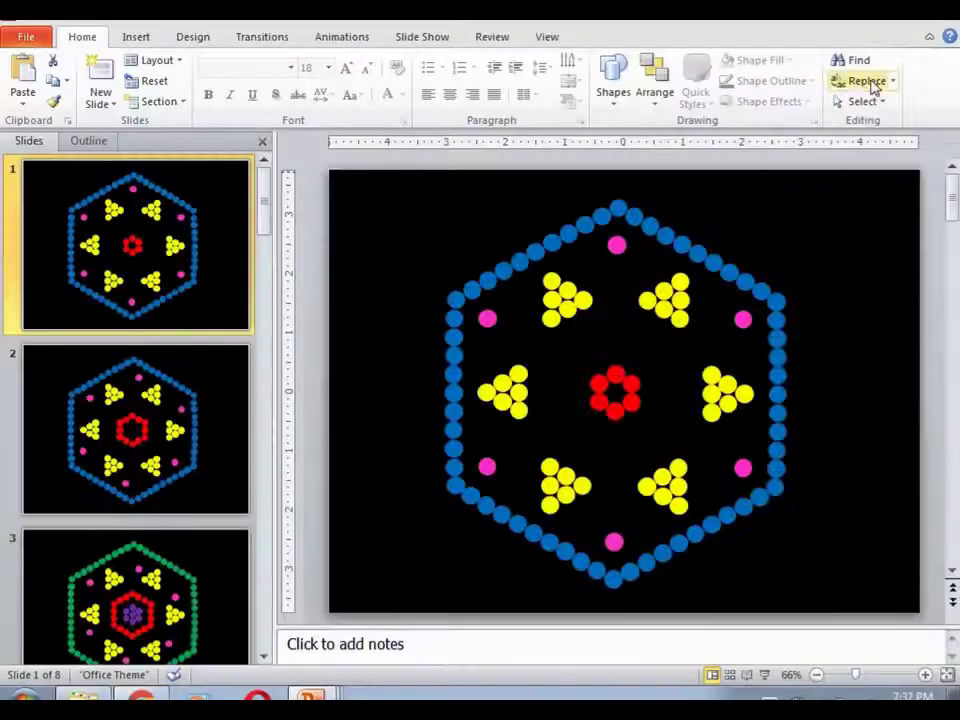
Switch to the orange presentation, view slides 2 and 1, then run and end its slide show.
mouse_move(308, 697)
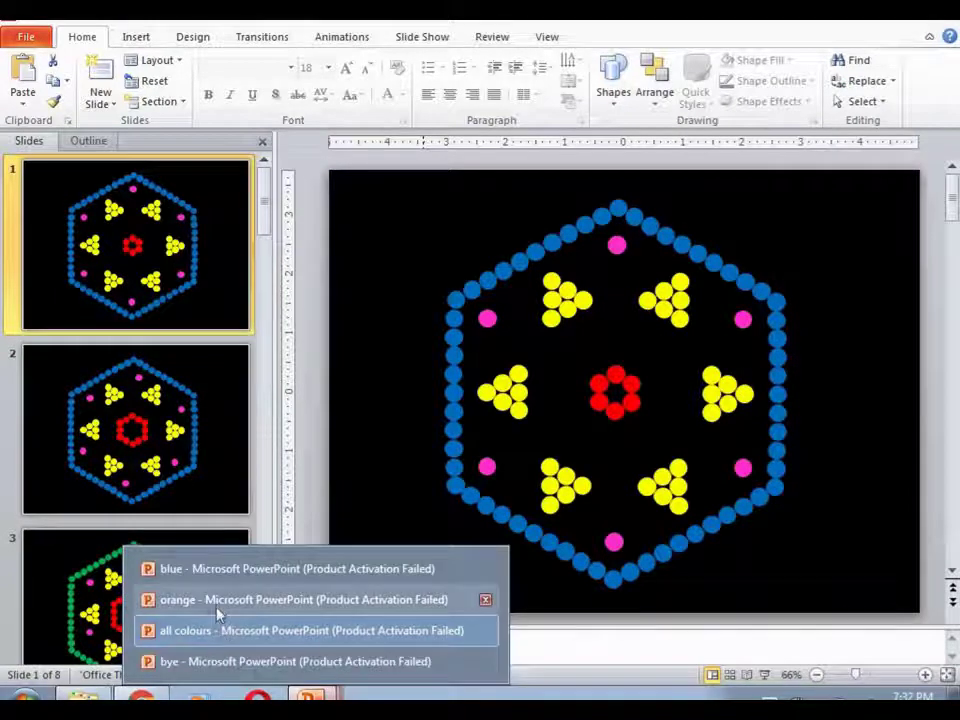
click(216, 602)
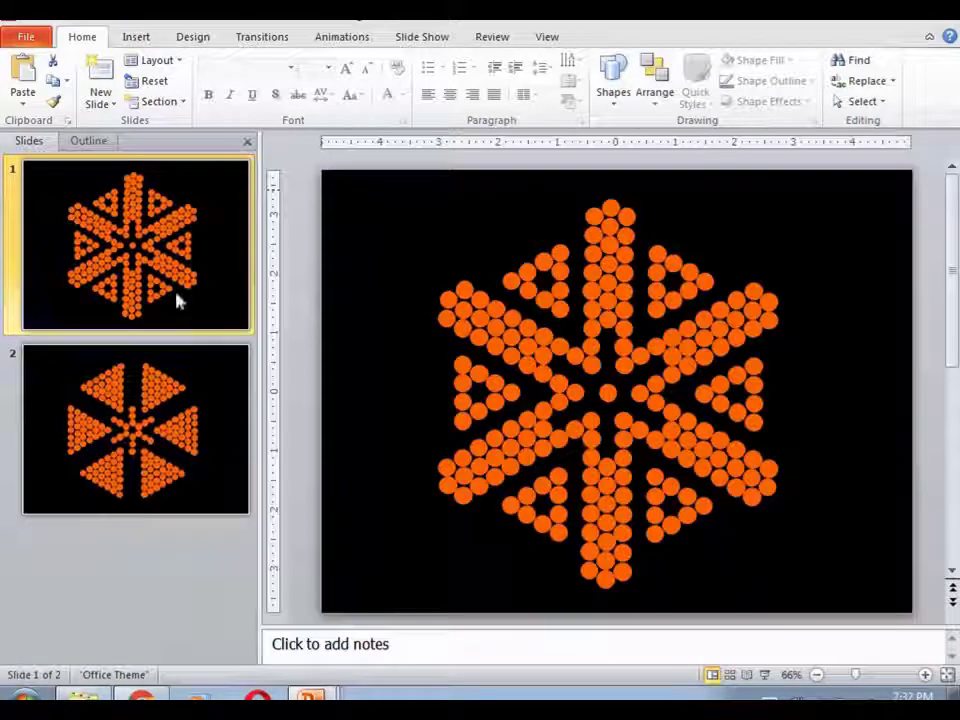
click(165, 380)
click(192, 283)
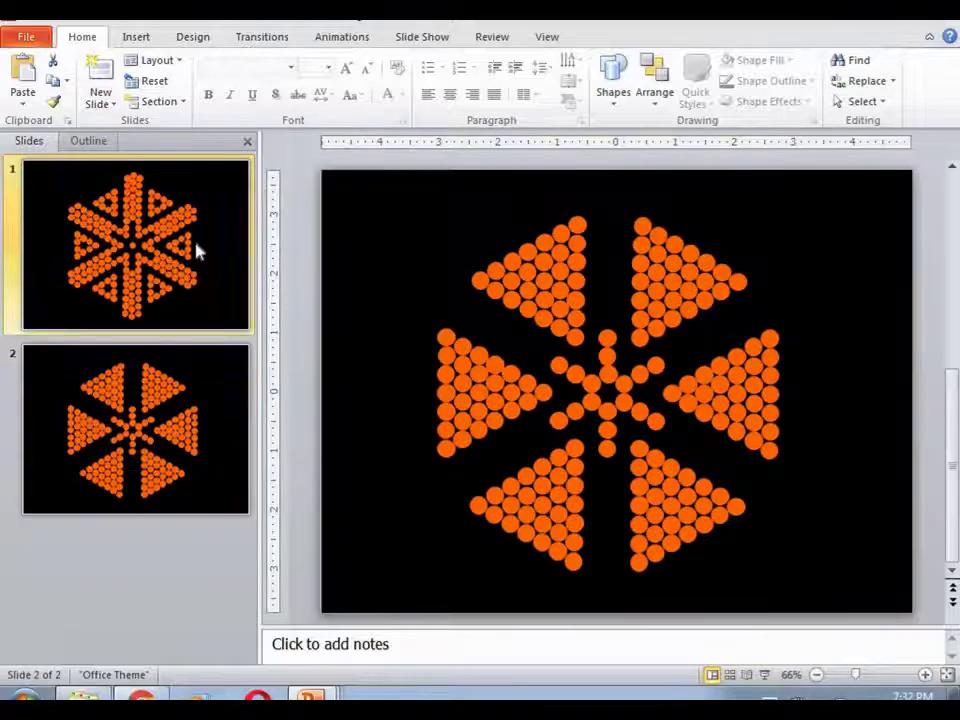
click(763, 675)
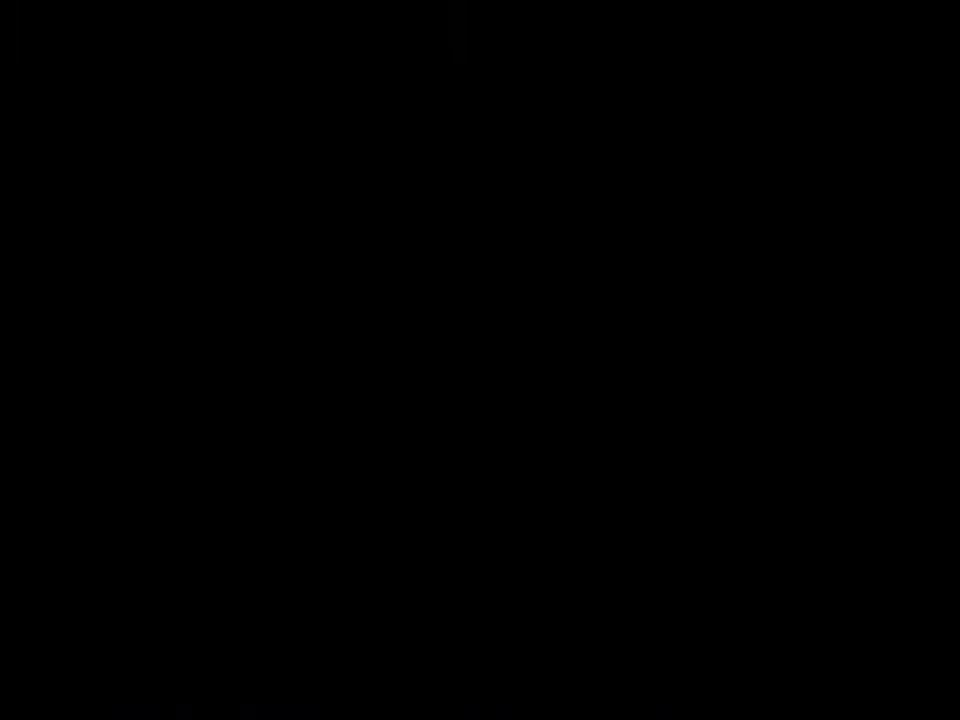
click(750, 583)
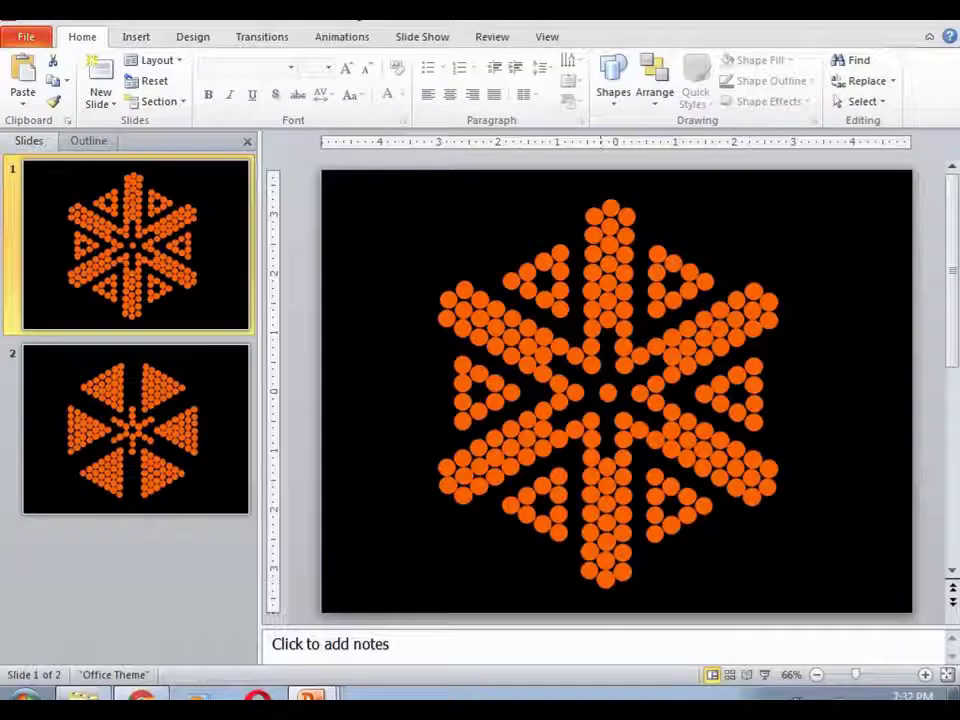
click(310, 700)
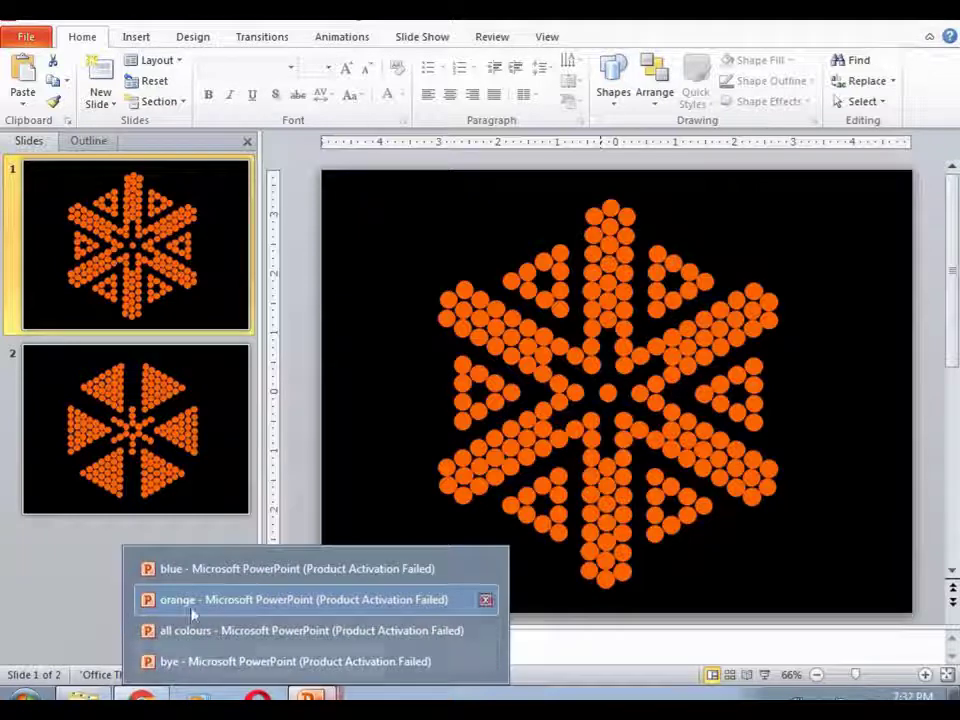
Switch to the blue presentation and view slide 2, then slide 1's snowflake.
click(197, 578)
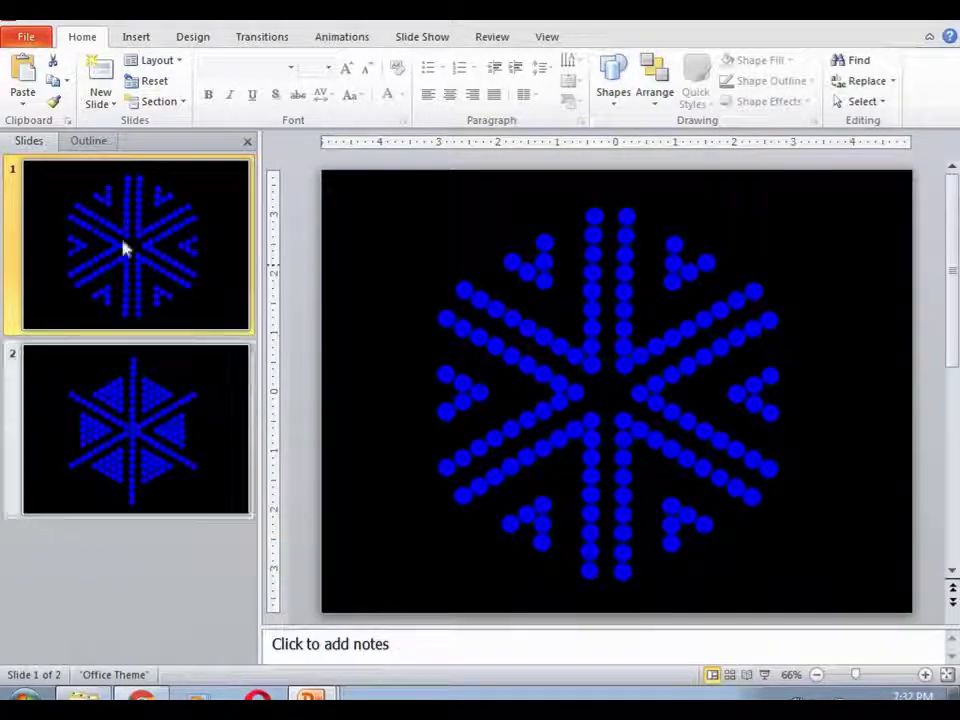
click(951, 571)
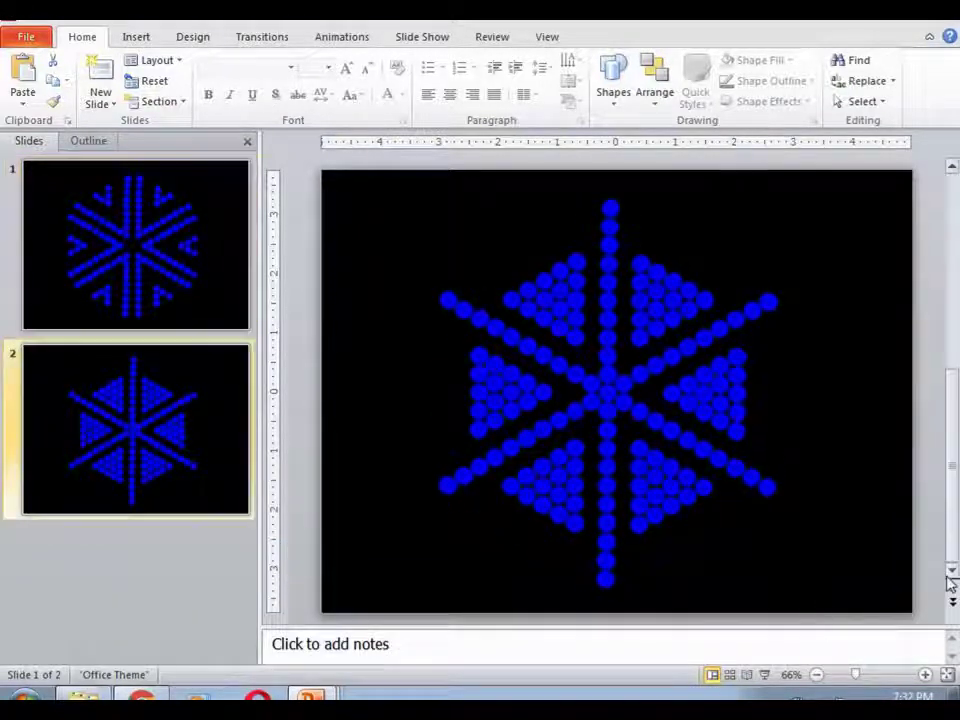
click(193, 242)
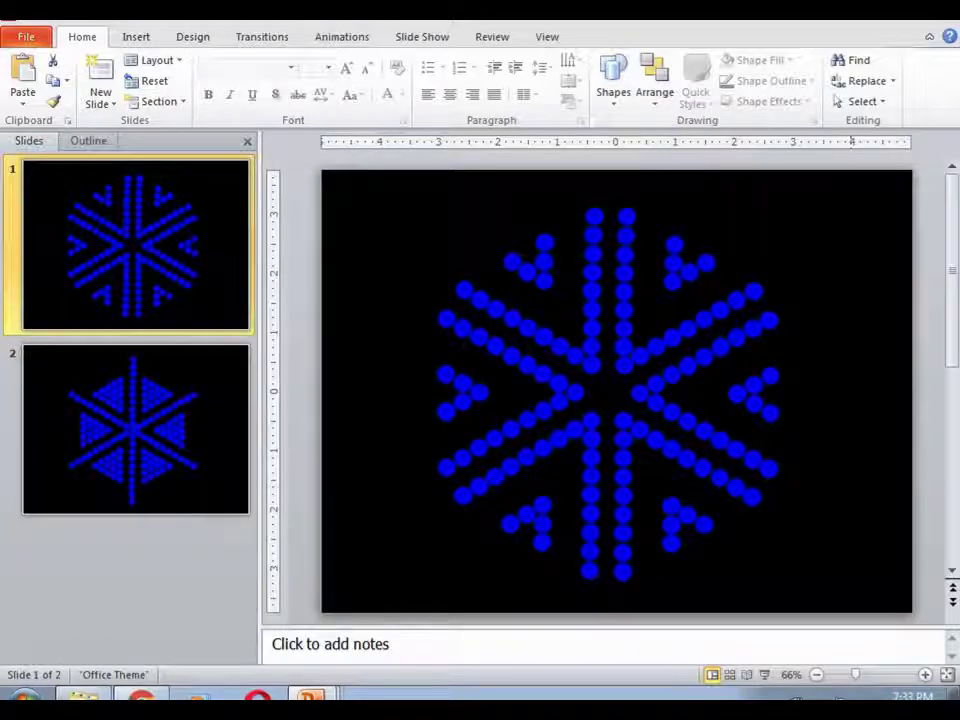
Set the snowflake cover's fill to No Fill to reveal the hexagon dots, then back to Black.
click(822, 230)
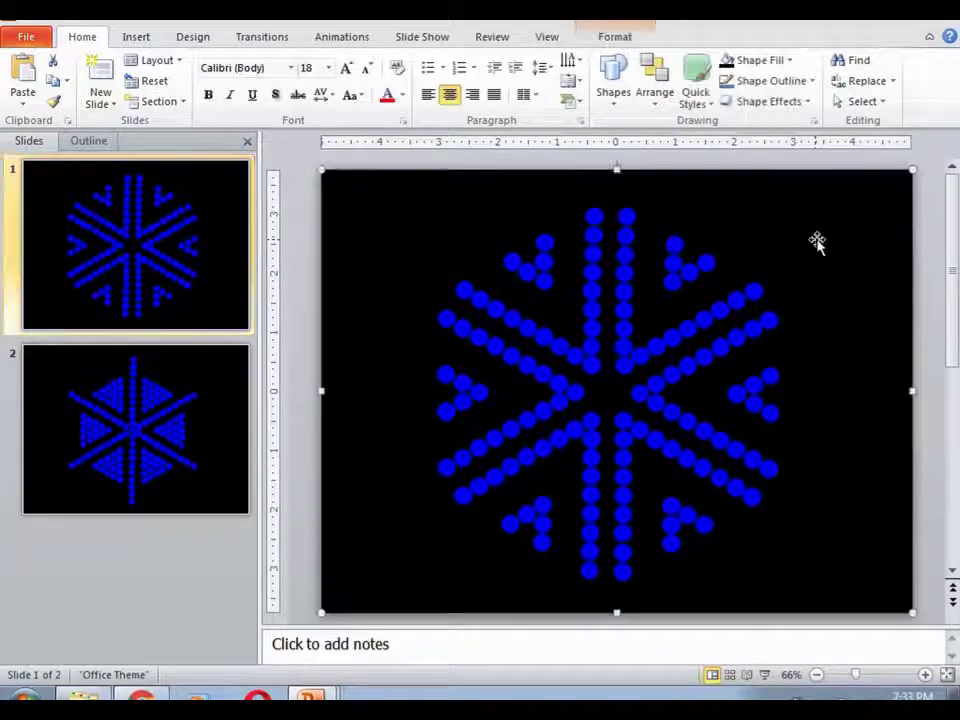
click(779, 61)
click(753, 250)
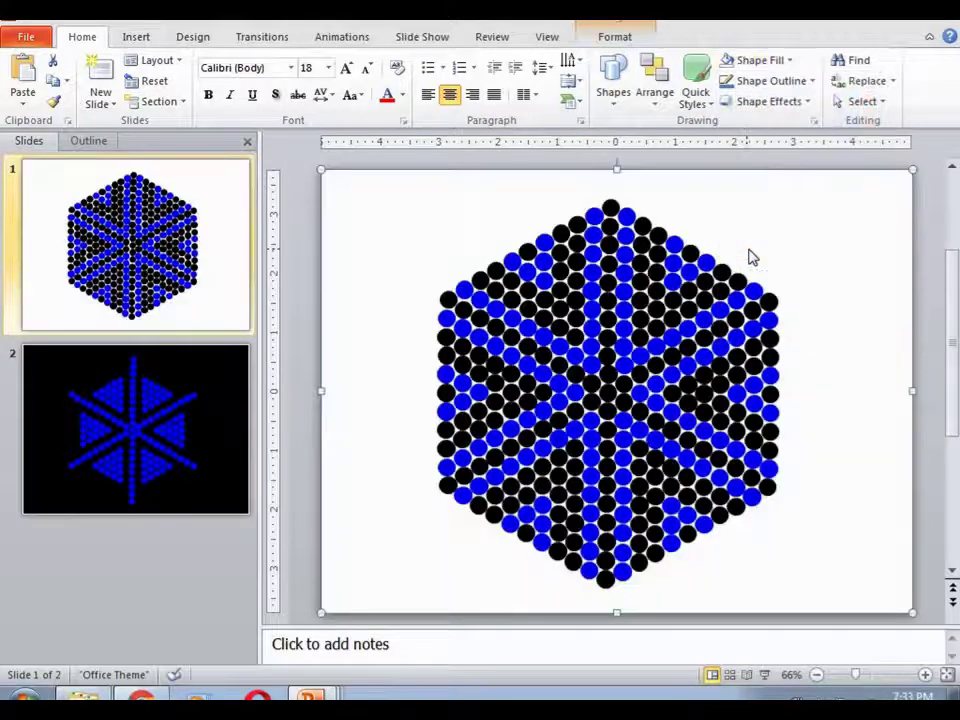
click(760, 60)
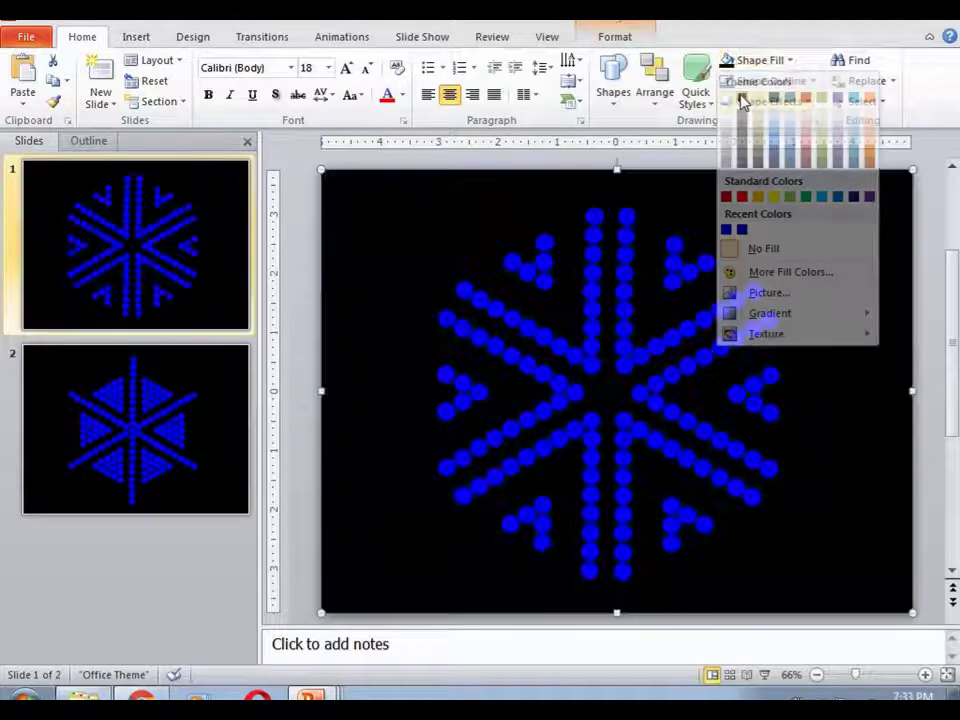
click(741, 95)
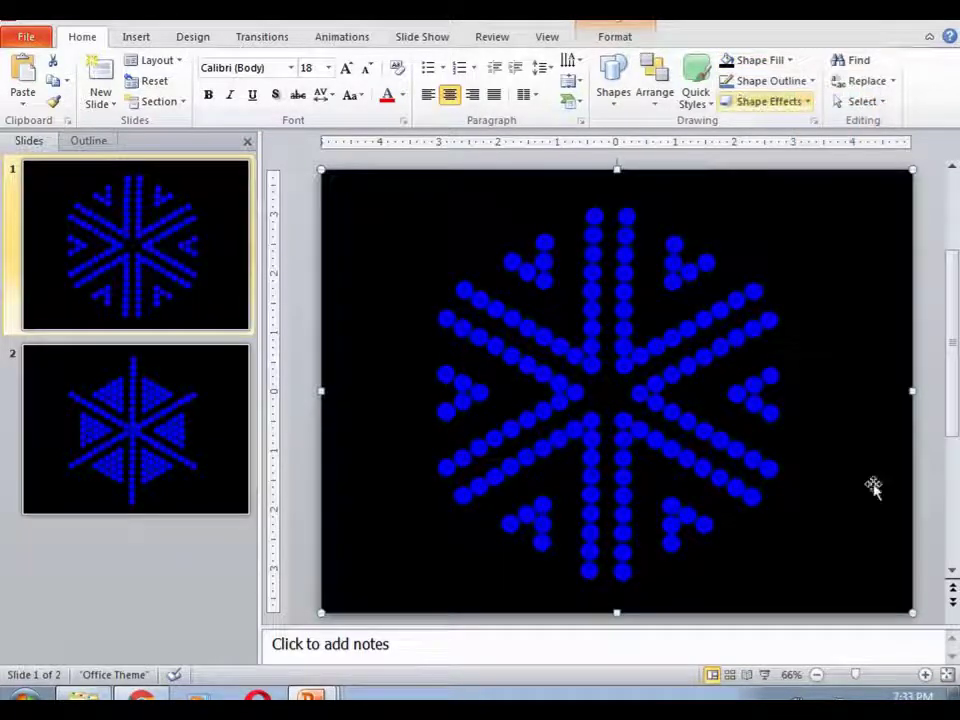
Run the blue presentation's slide show and end it with Esc.
click(766, 676)
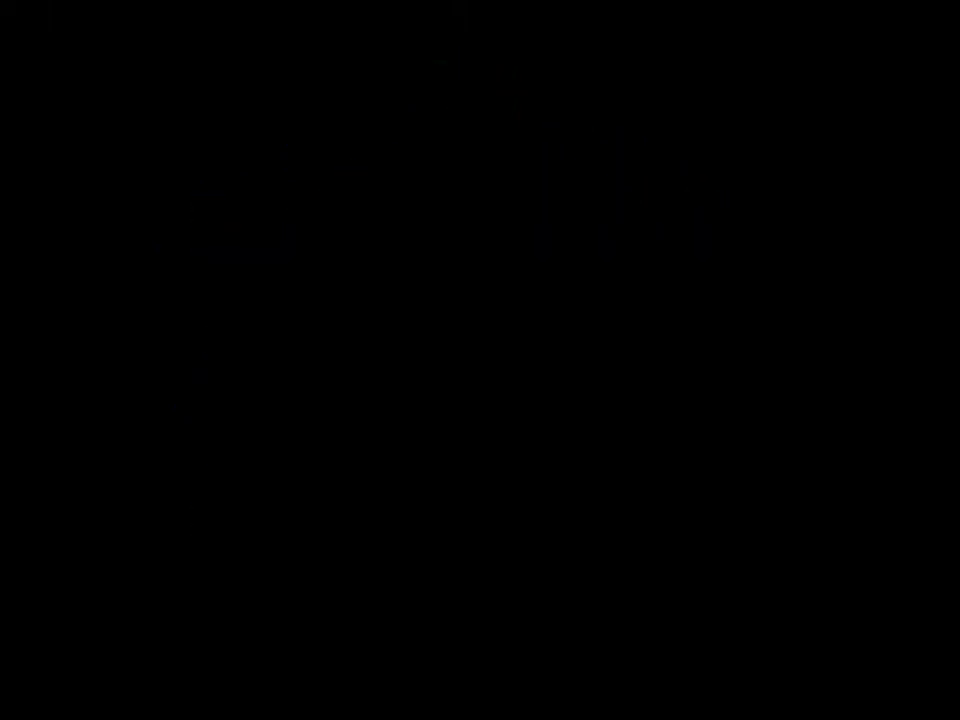
key(Escape)
click(310, 700)
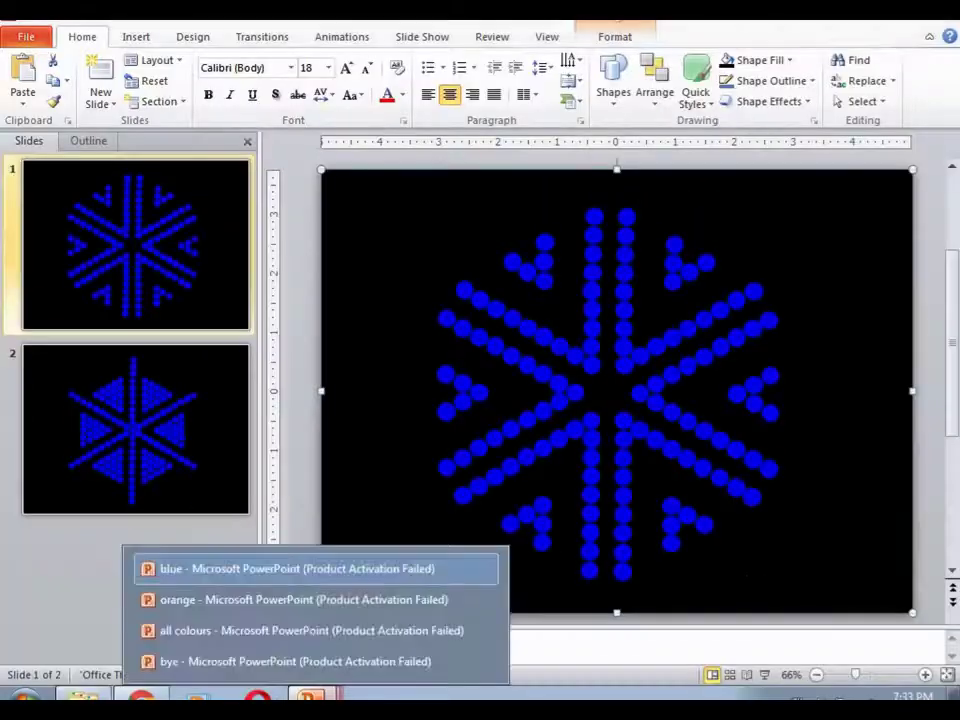
Switch to the bye presentation, view slides 2, 3 and 1, and play the show from slide 1.
click(189, 666)
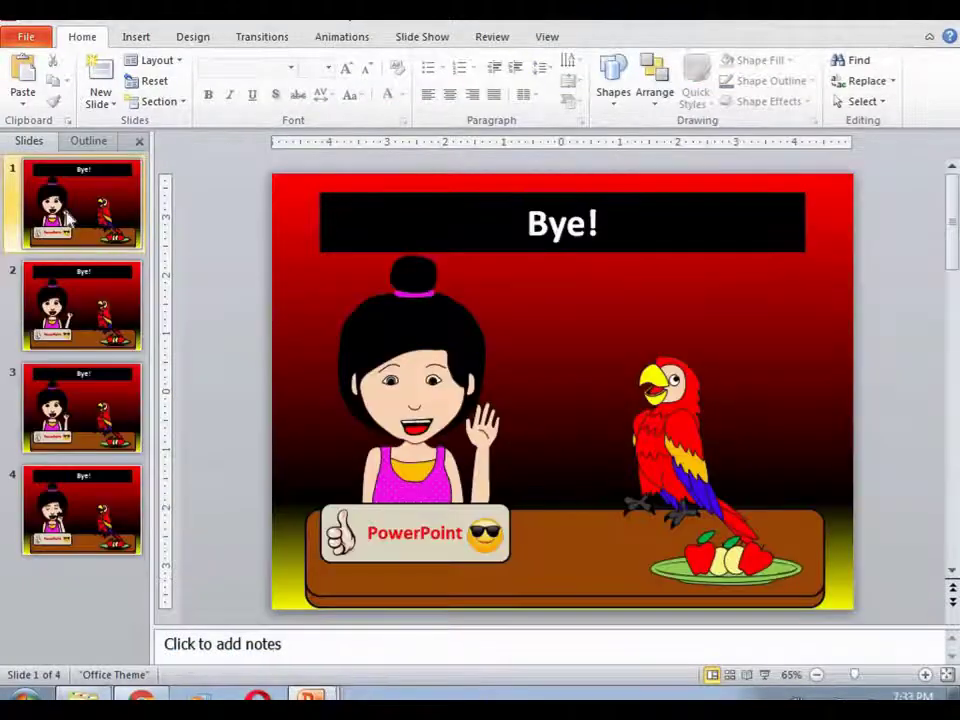
click(72, 312)
click(85, 395)
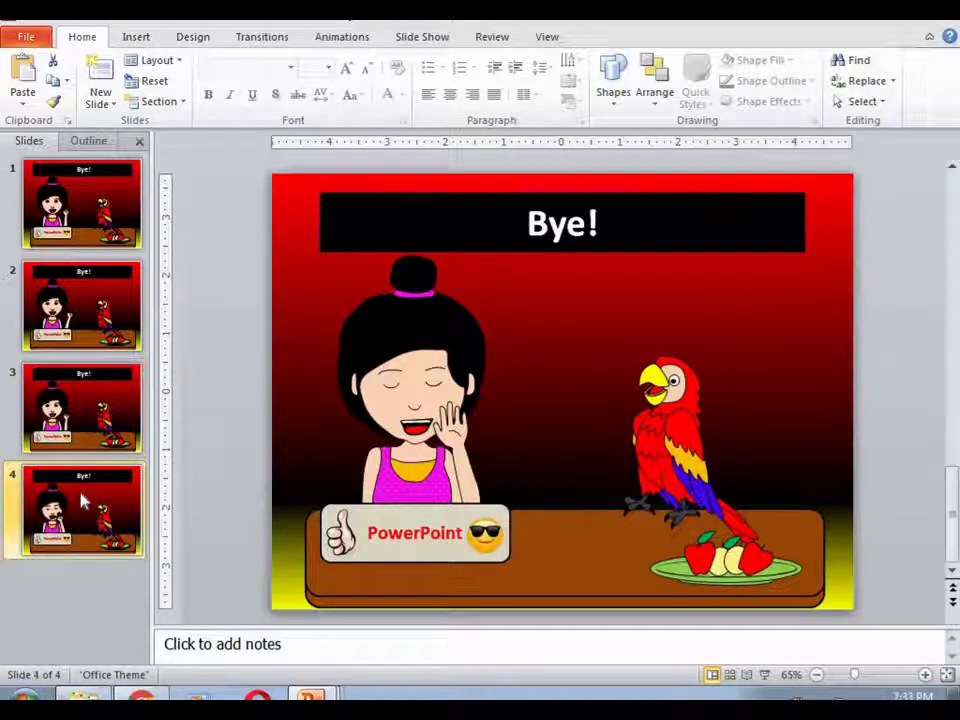
click(94, 218)
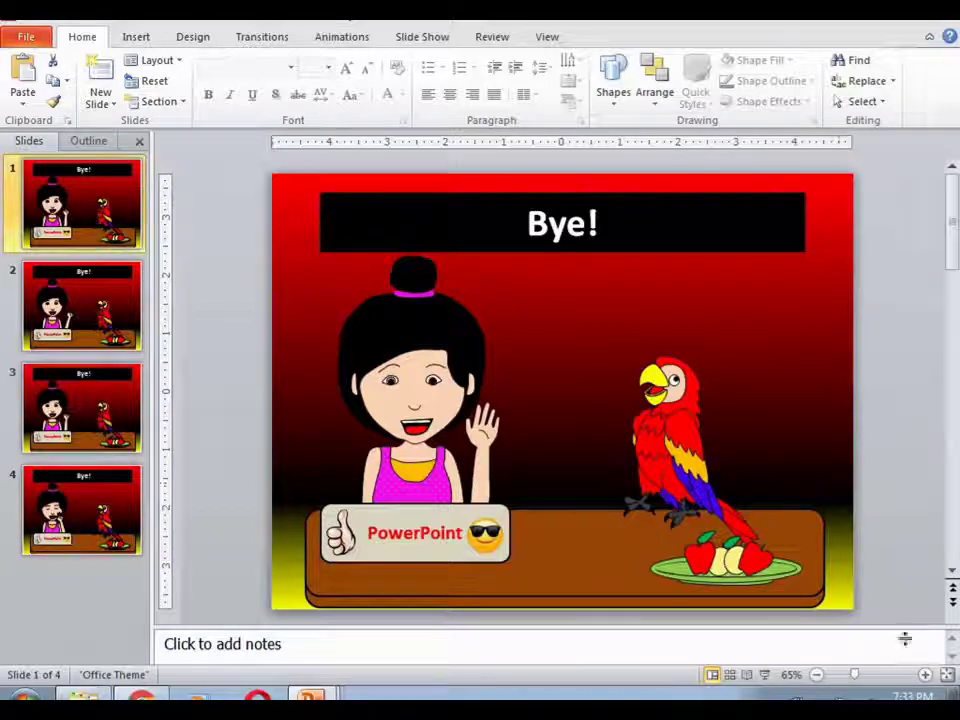
click(764, 678)
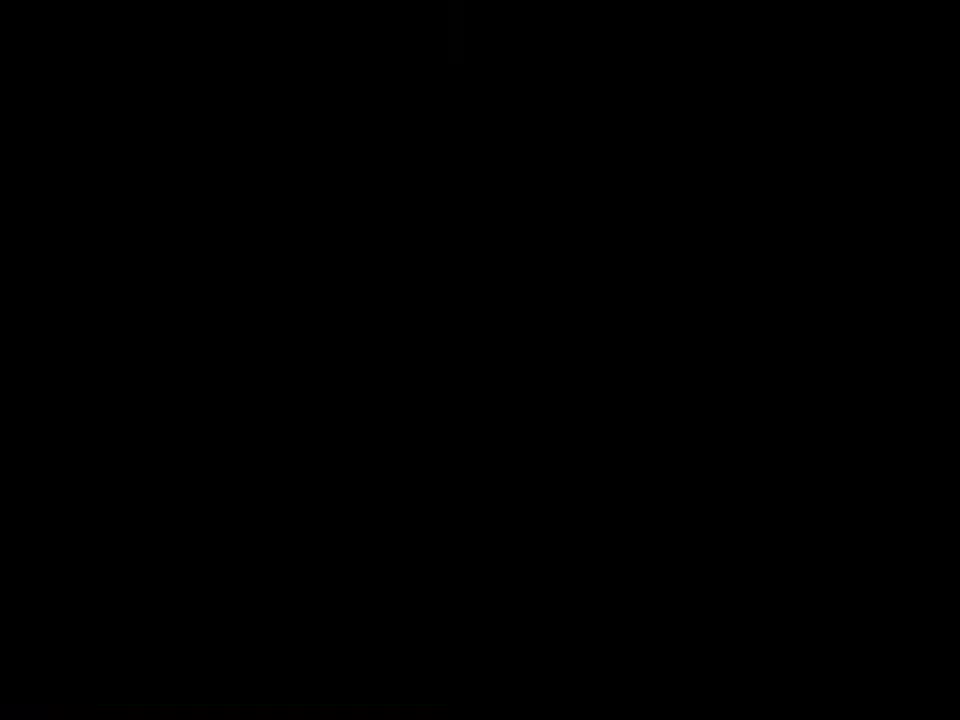
click(565, 427)
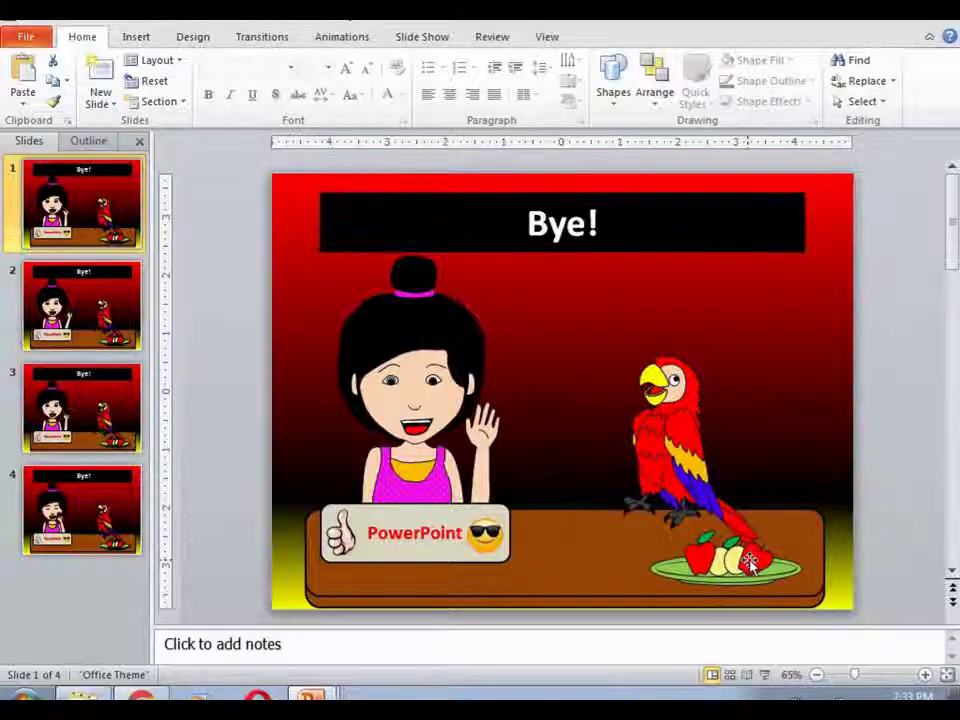